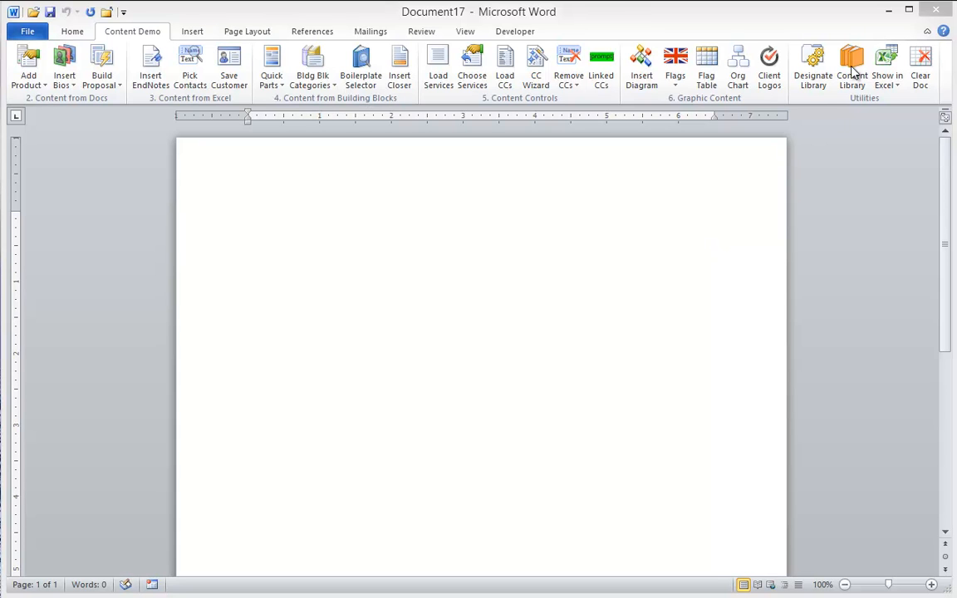
Browse the Bios, Client Logos and Images folders of the content library
left_click(854, 71)
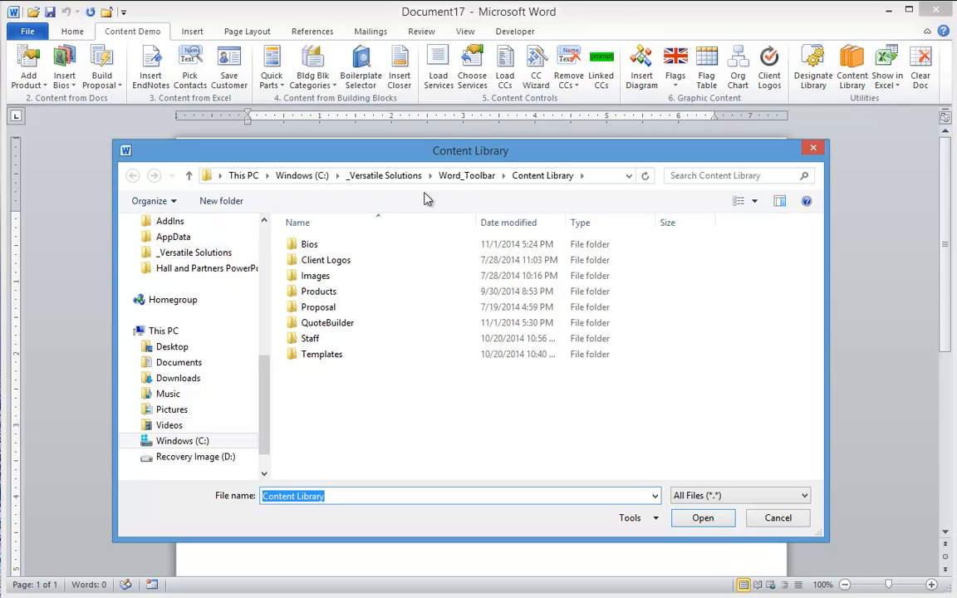
double_click(314, 248)
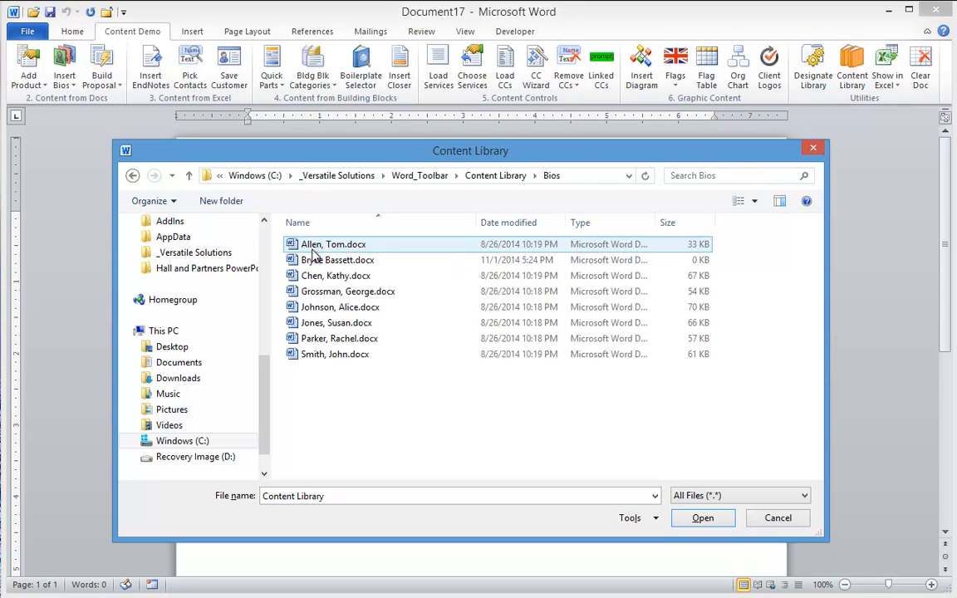
key("BackSpace")
double_click(320, 258)
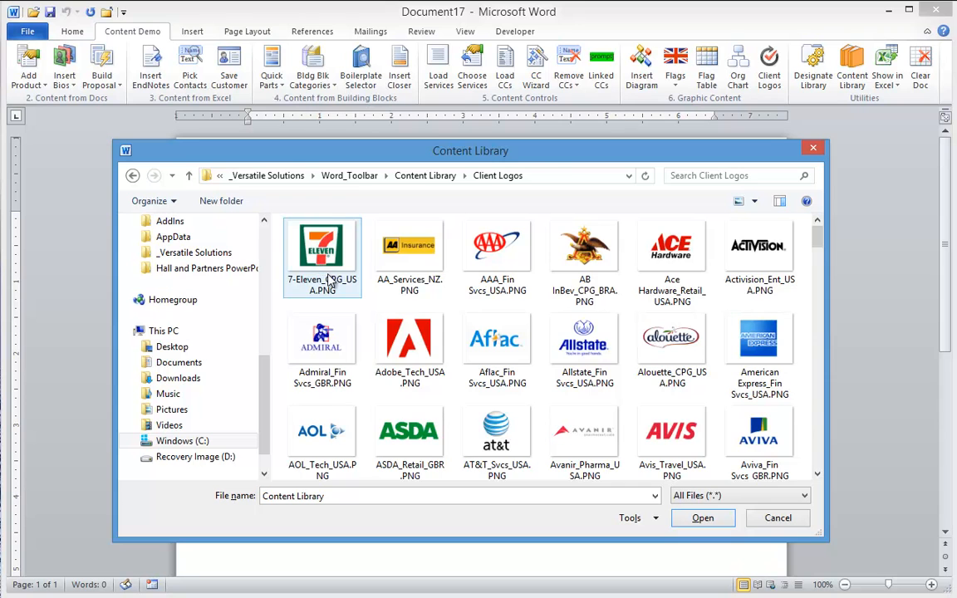
key("BackSpace")
double_click(317, 275)
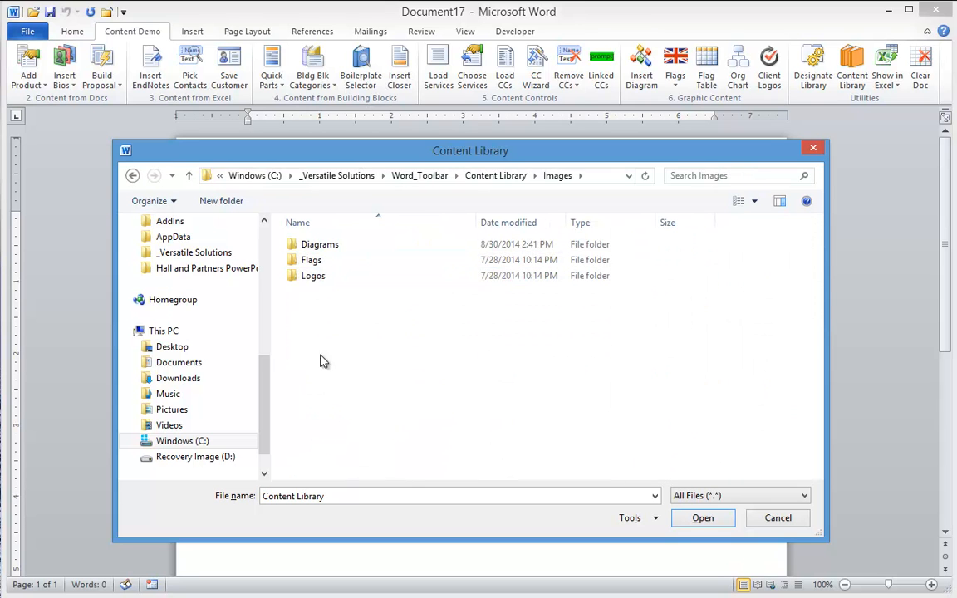
key("BackSpace")
Browse the Products, Proposal and QuoteBuilder folders, then close the library without opening anything
double_click(315, 291)
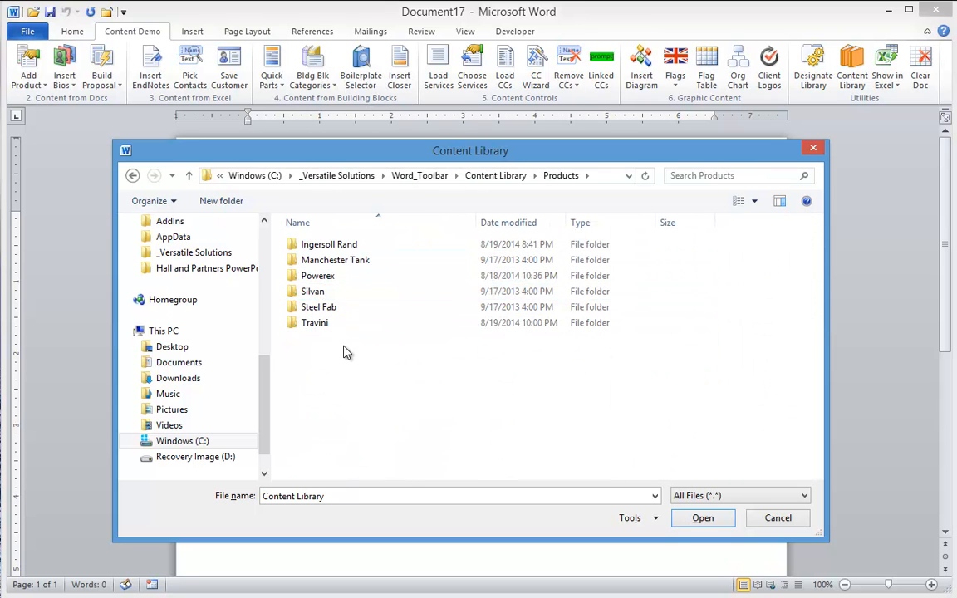
key("BackSpace")
double_click(317, 306)
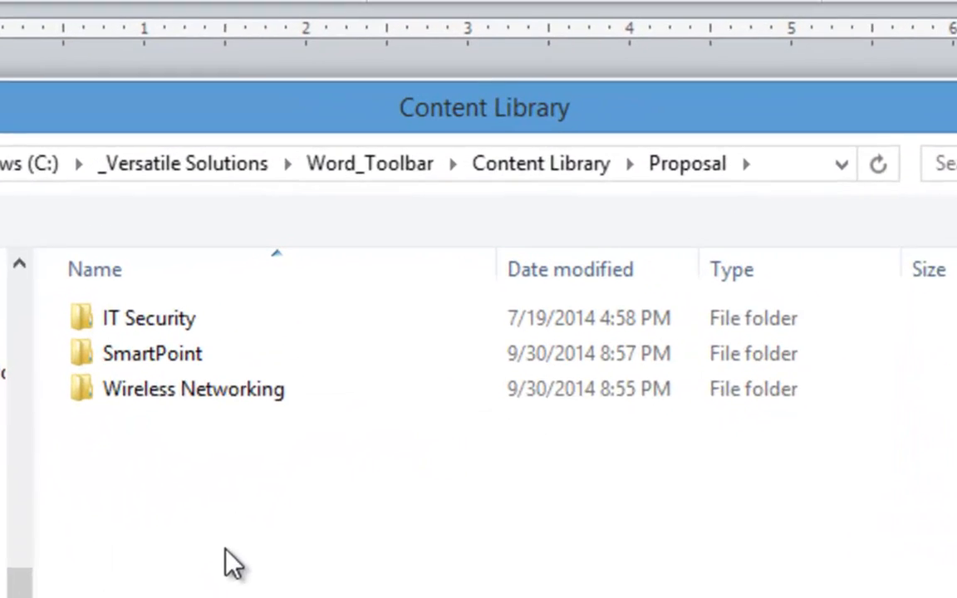
key("BackSpace")
double_click(119, 519)
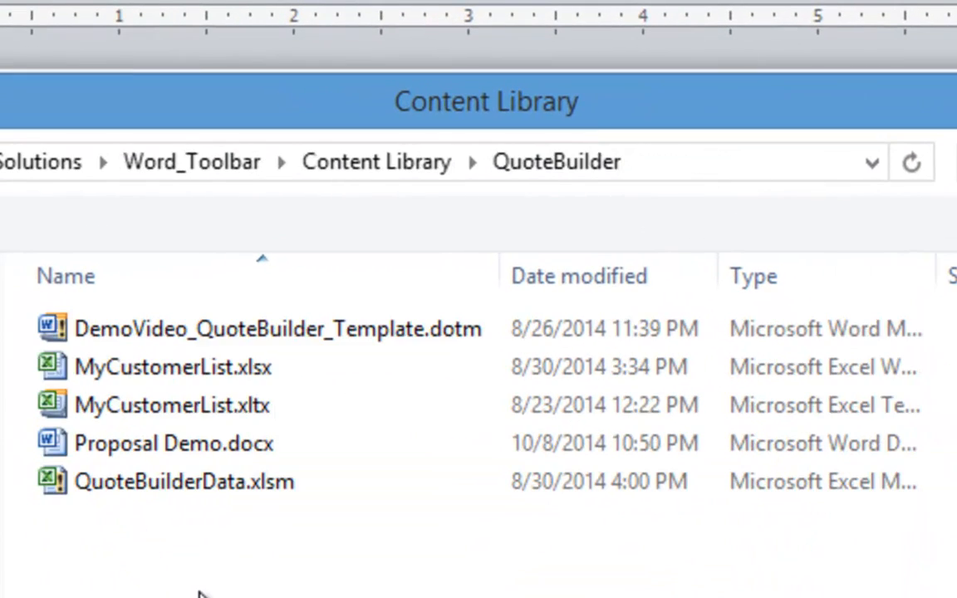
key("BackSpace")
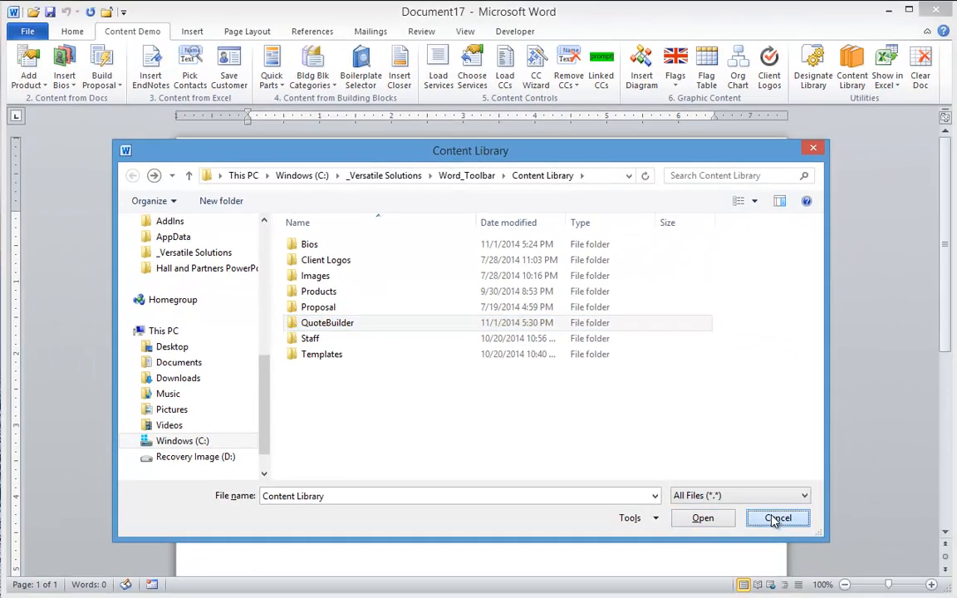
left_click(778, 517)
left_click(35, 79)
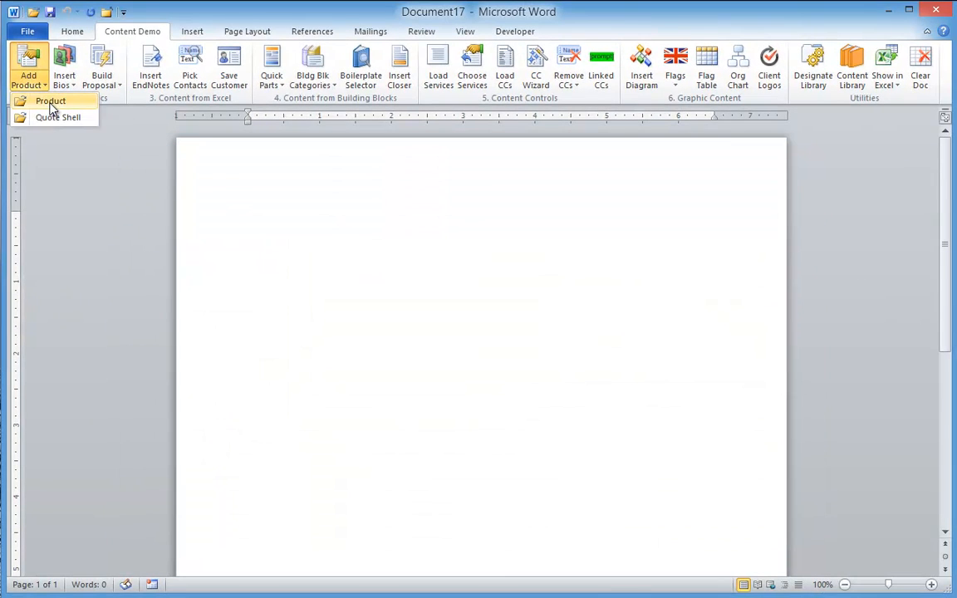
Open the 2000P Electric-Driven Two Stage product sheet via Add Product and review it
left_click(50, 101)
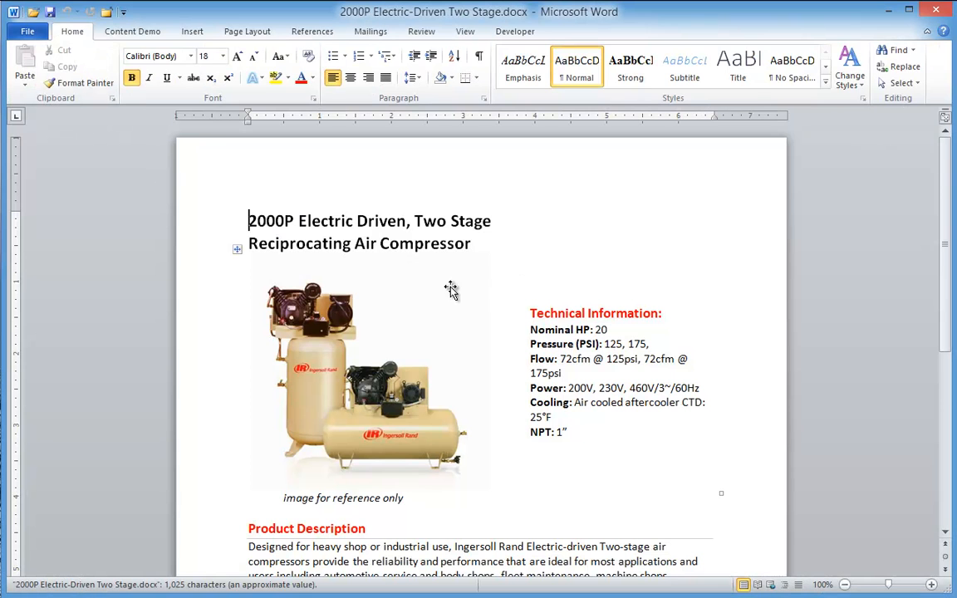
scroll(448, 288, "down", 2)
scroll(450, 288, "down", 5)
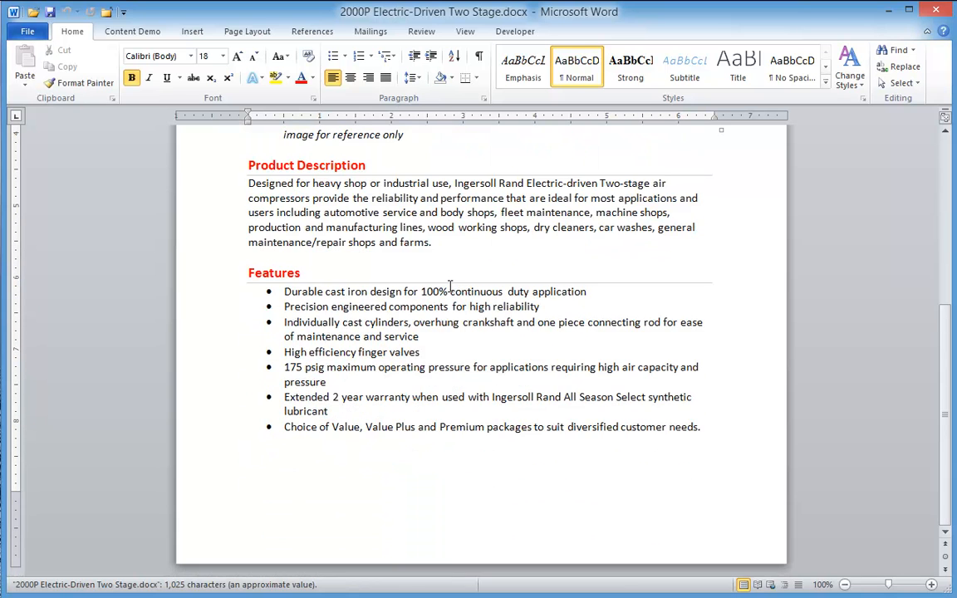
scroll(449, 285, "up", 1)
scroll(449, 287, "up", 4)
scroll(448, 288, "up", 2)
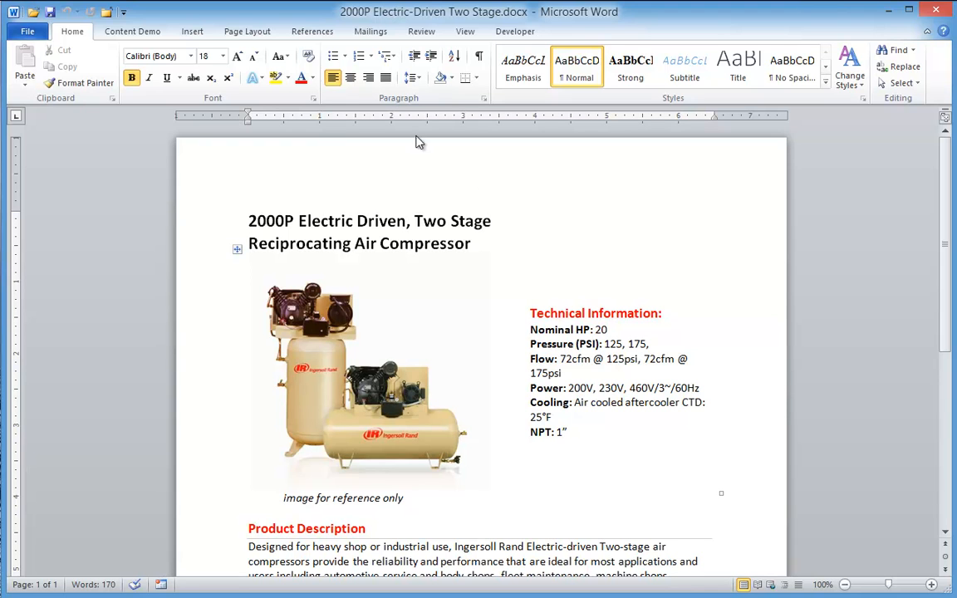
Start a new Proposal Demo quote shell from the Content Demo tab's Add Product choices
left_click(133, 33)
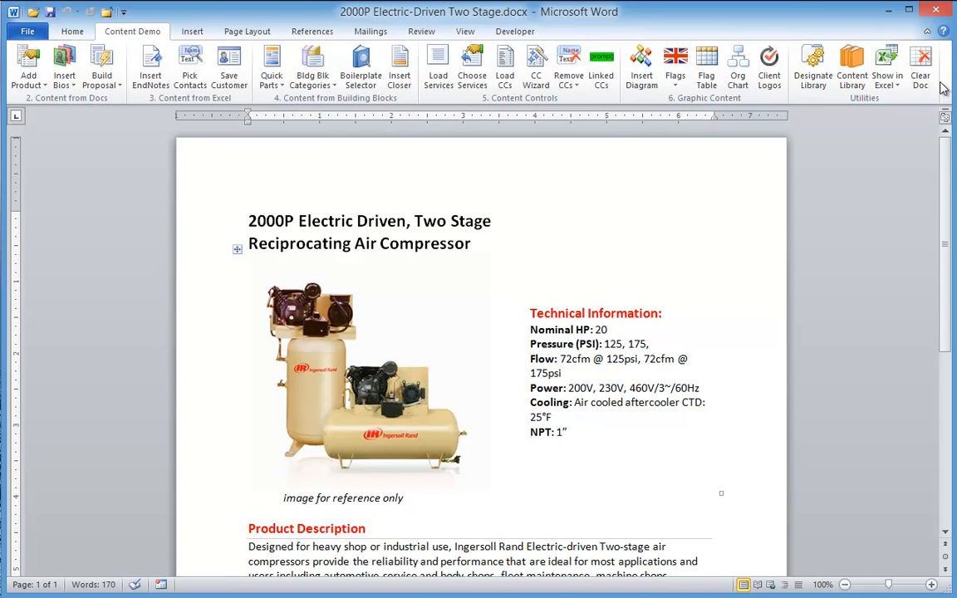
left_click(27, 77)
left_click(64, 117)
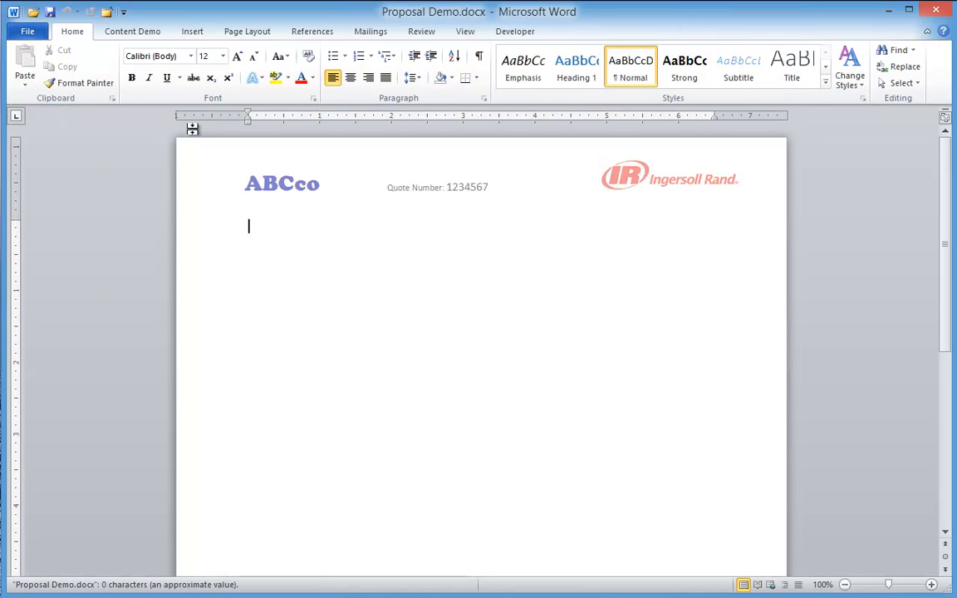
left_click(121, 32)
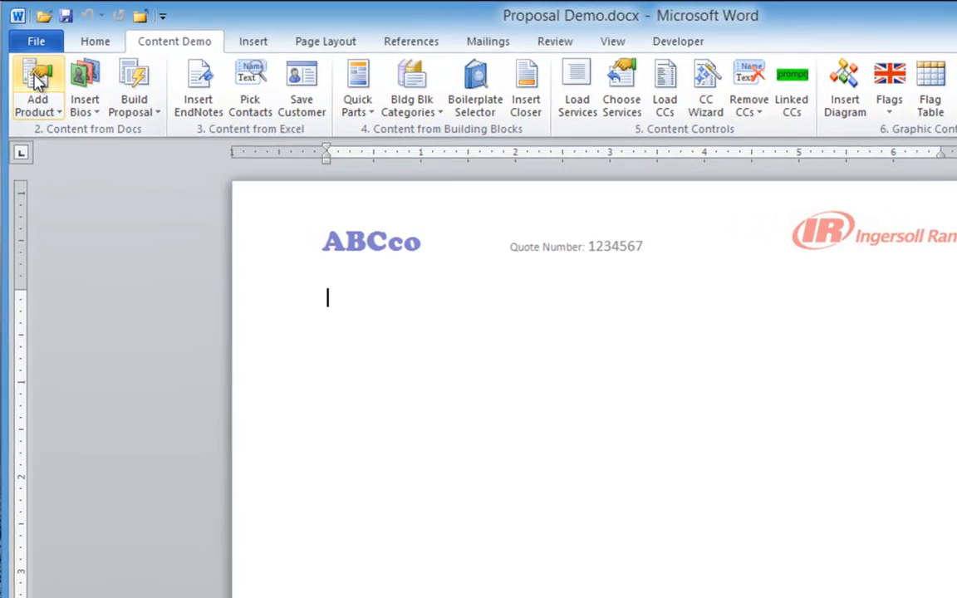
Insert the 2000P sheet from Ingersoll Rand > Reciprocating Compressors > Two Stage Simplex Elec & Gas > 2000P20
left_click(37, 78)
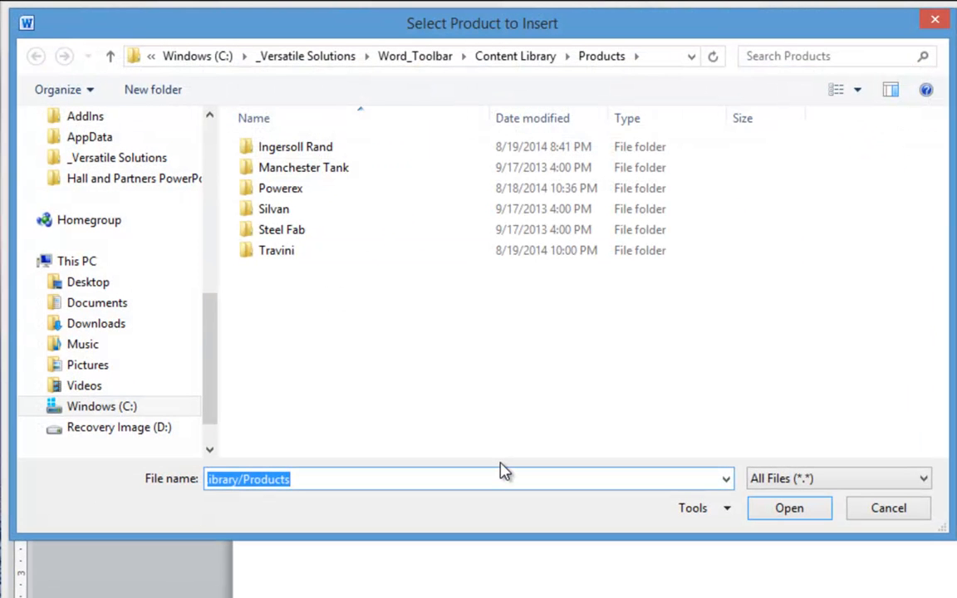
double_click(297, 152)
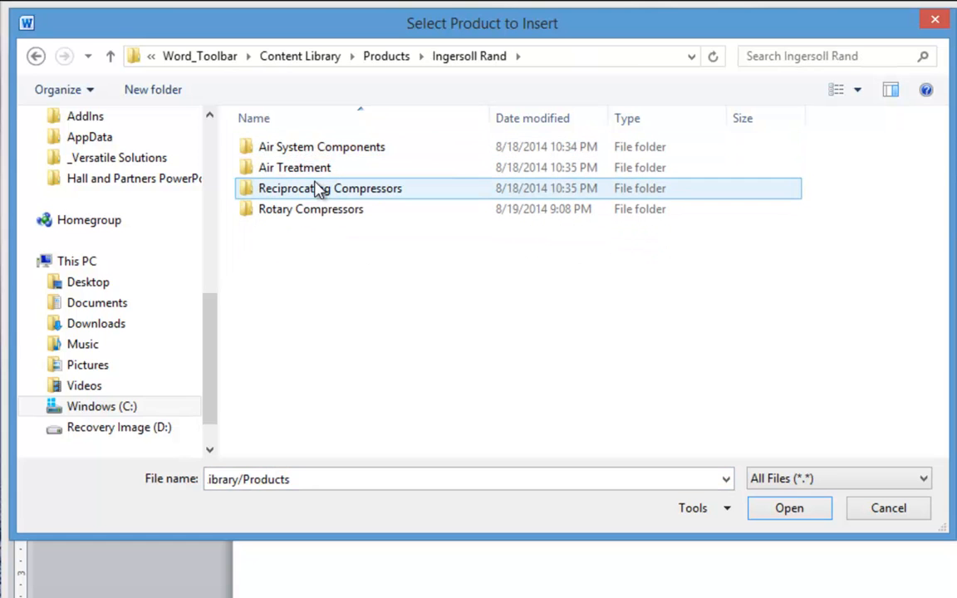
double_click(308, 195)
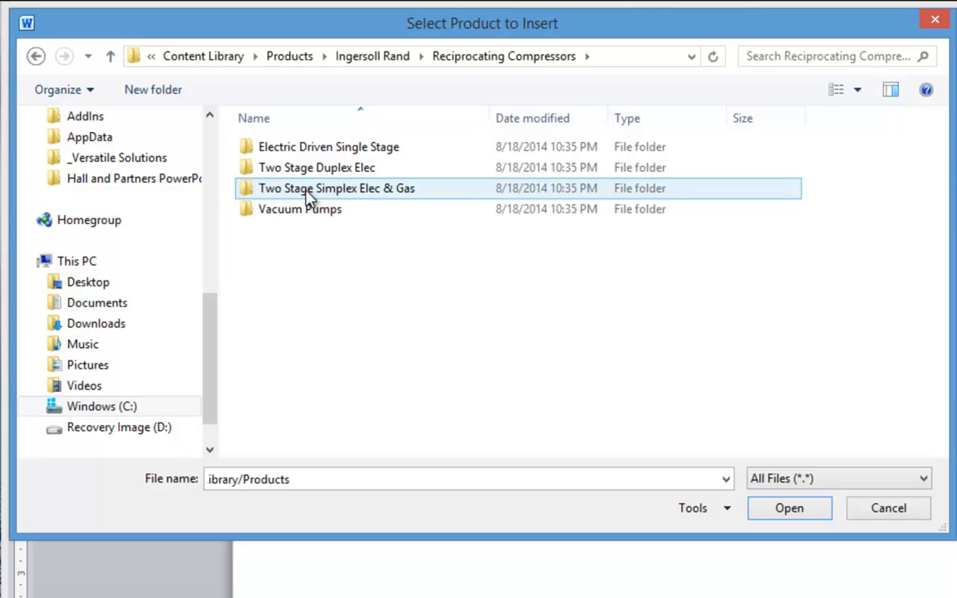
double_click(311, 193)
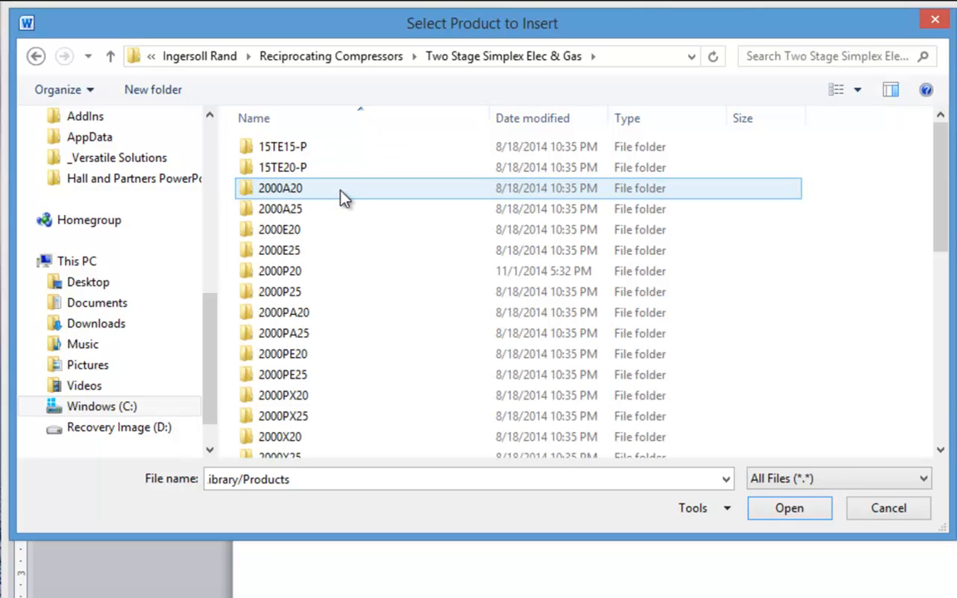
double_click(286, 270)
left_click(340, 148)
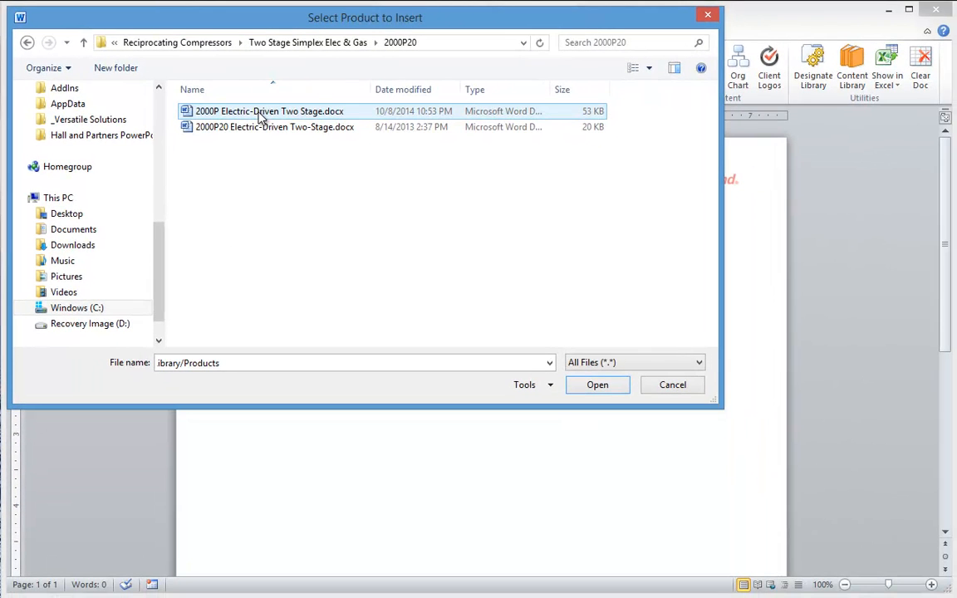
double_click(258, 114)
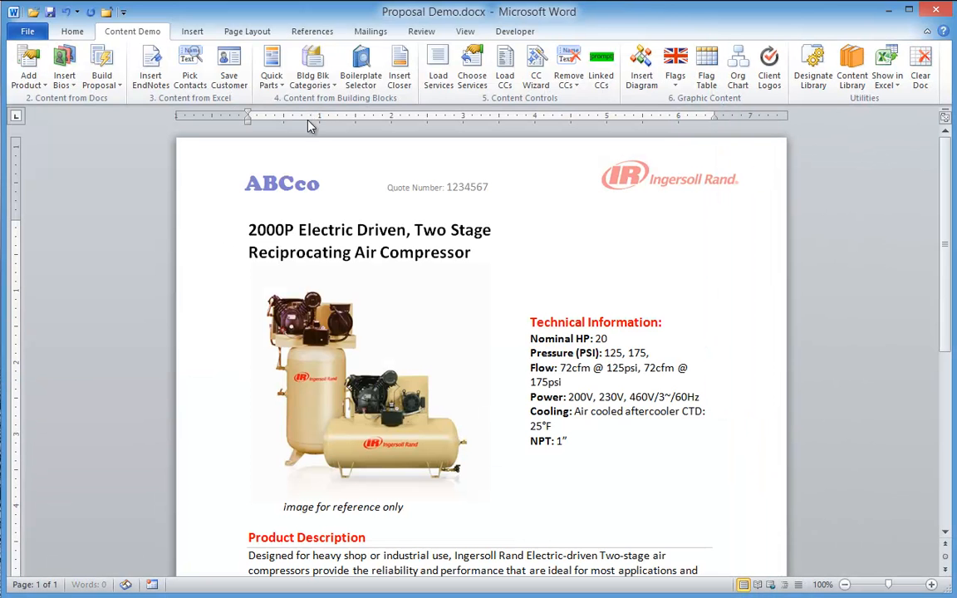
scroll(430, 319, "down", 6)
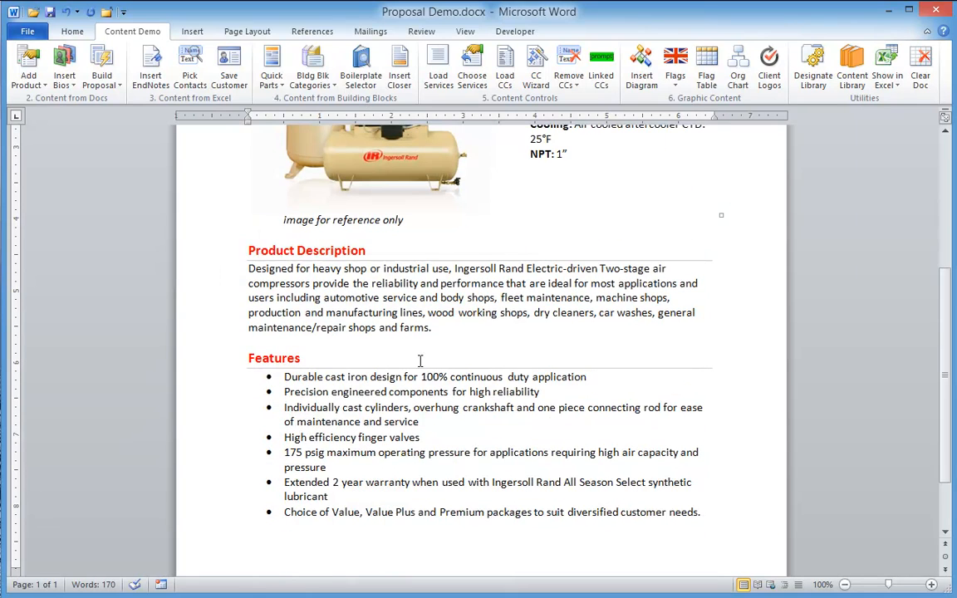
scroll(295, 565, "down", 4)
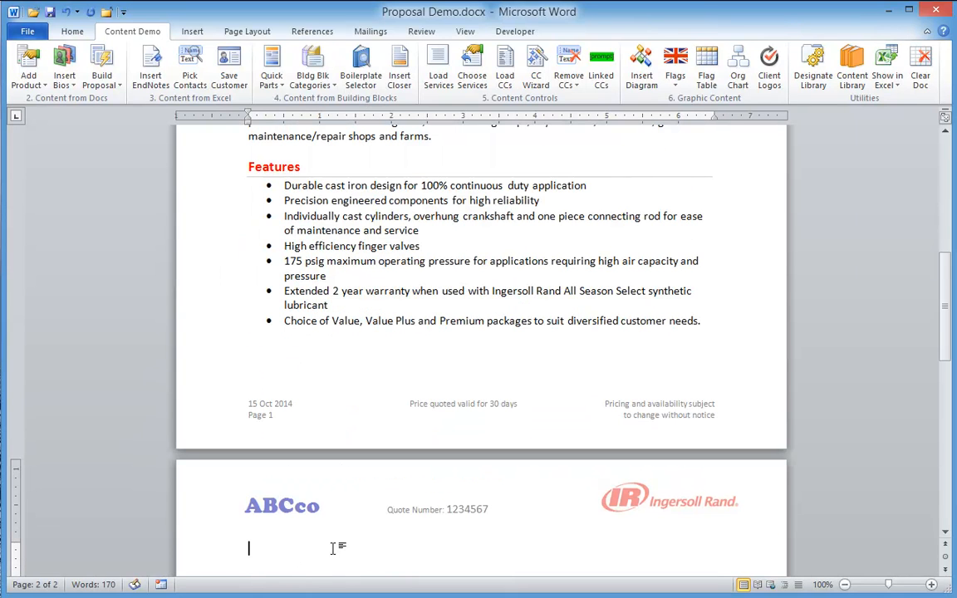
left_click(37, 65)
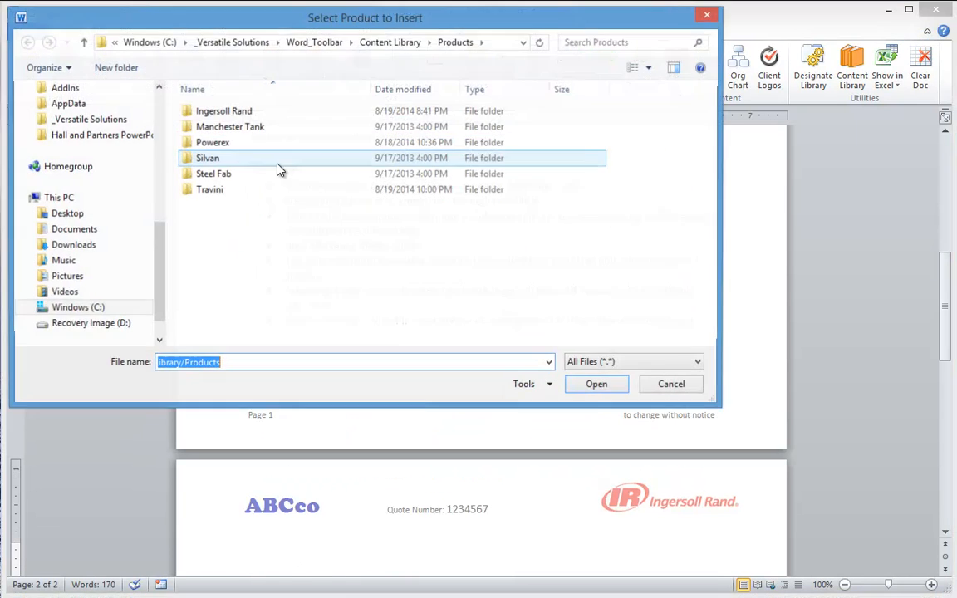
Insert R55i-175.docx from Rotary Contact Cooled Medium and add a page break after it
double_click(226, 111)
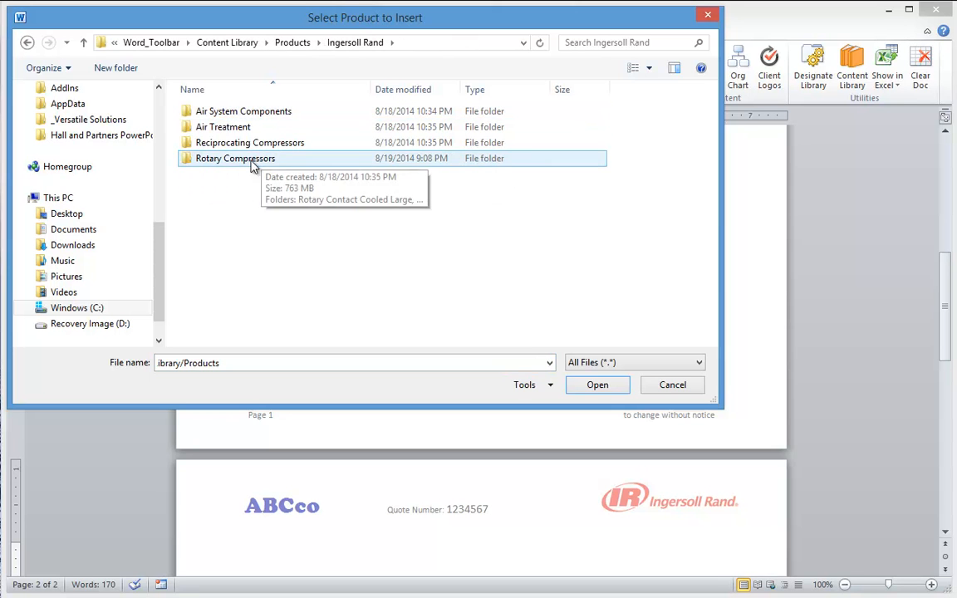
double_click(249, 157)
double_click(263, 129)
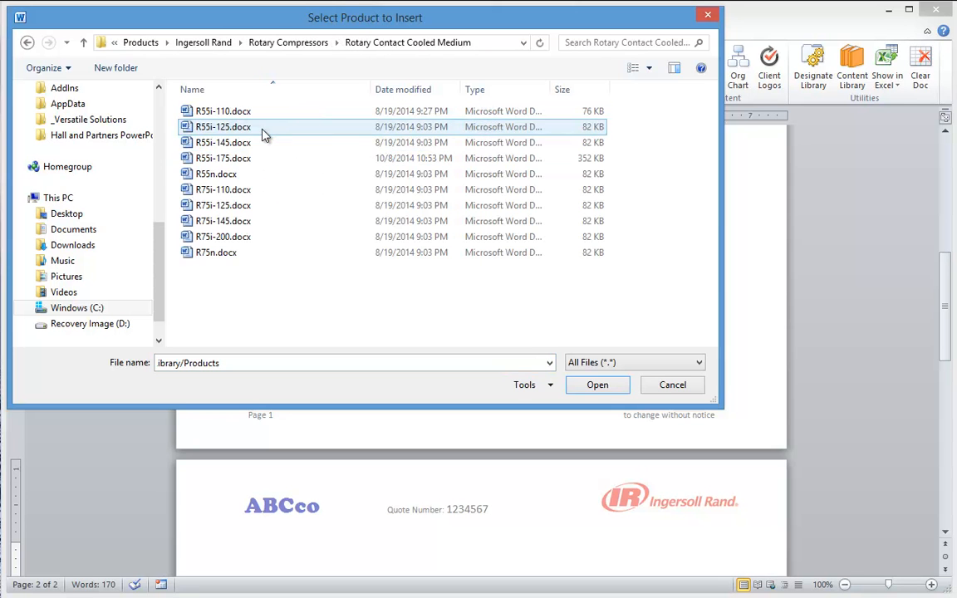
double_click(220, 158)
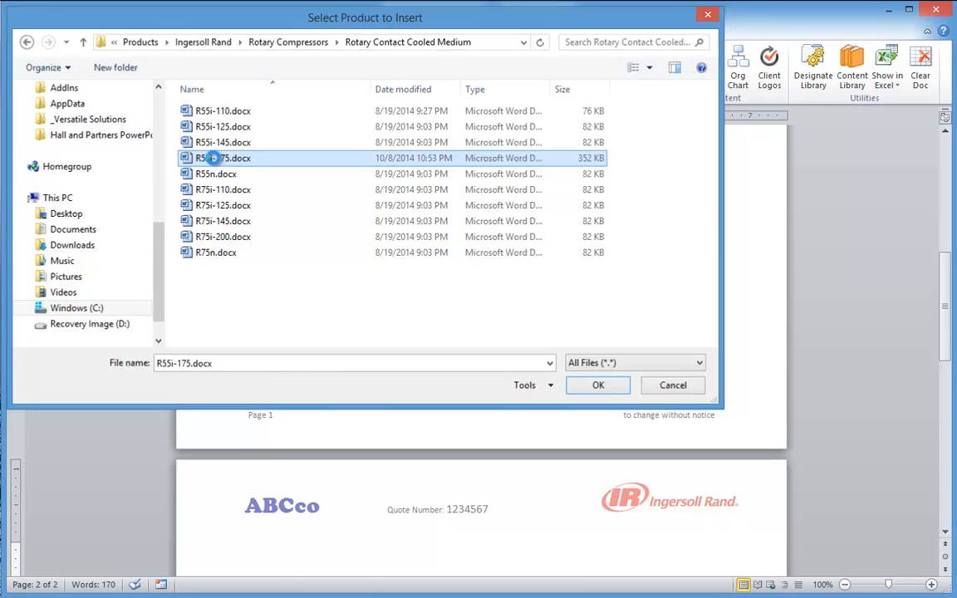
scroll(394, 491, "down", 10)
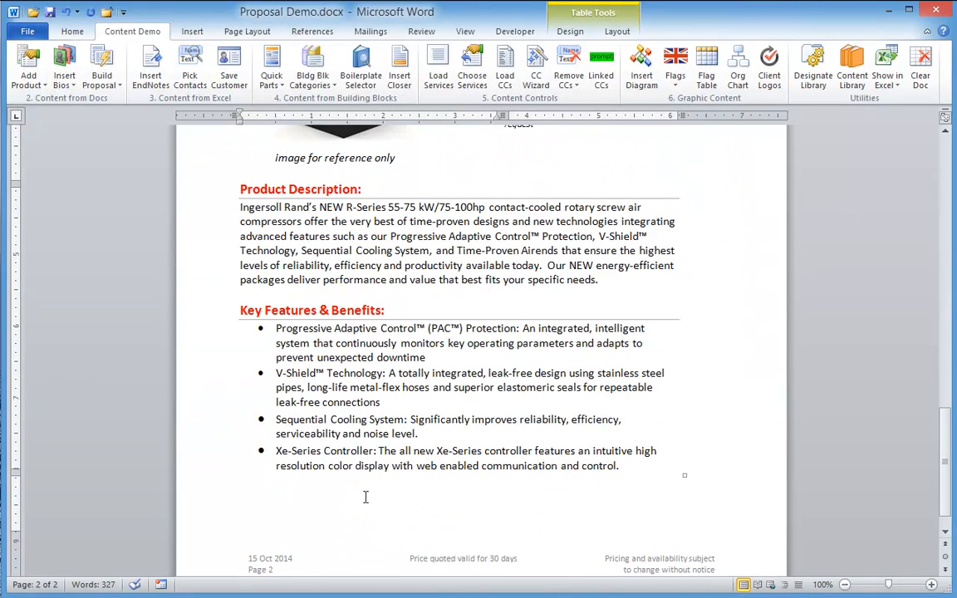
left_click(257, 497)
key("ctrl+Return")
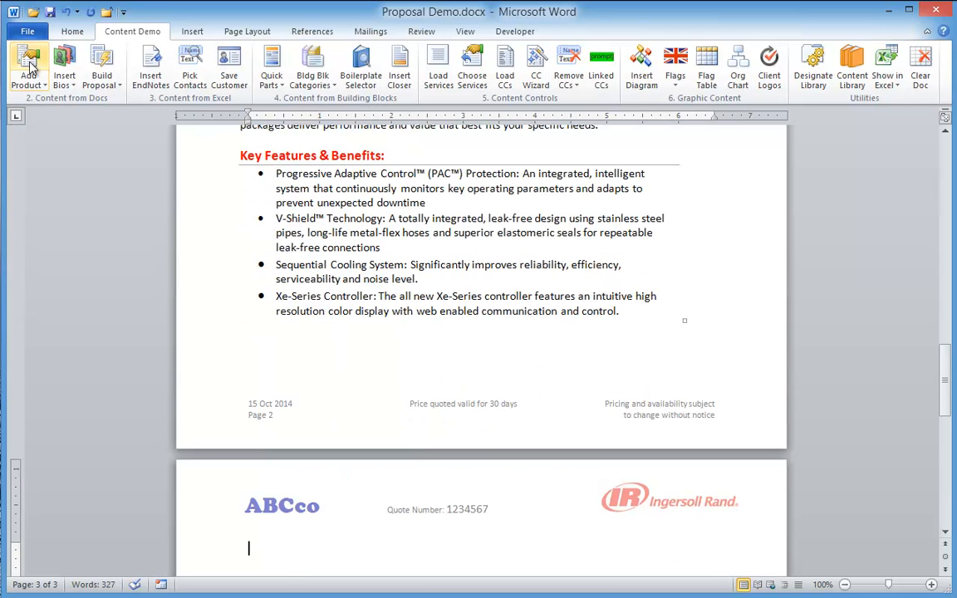
Insert F108IH.docx from Ingersoll Rand > Air Treatment > Filters > High Efficiency onto page 3
left_click(29, 66)
double_click(225, 102)
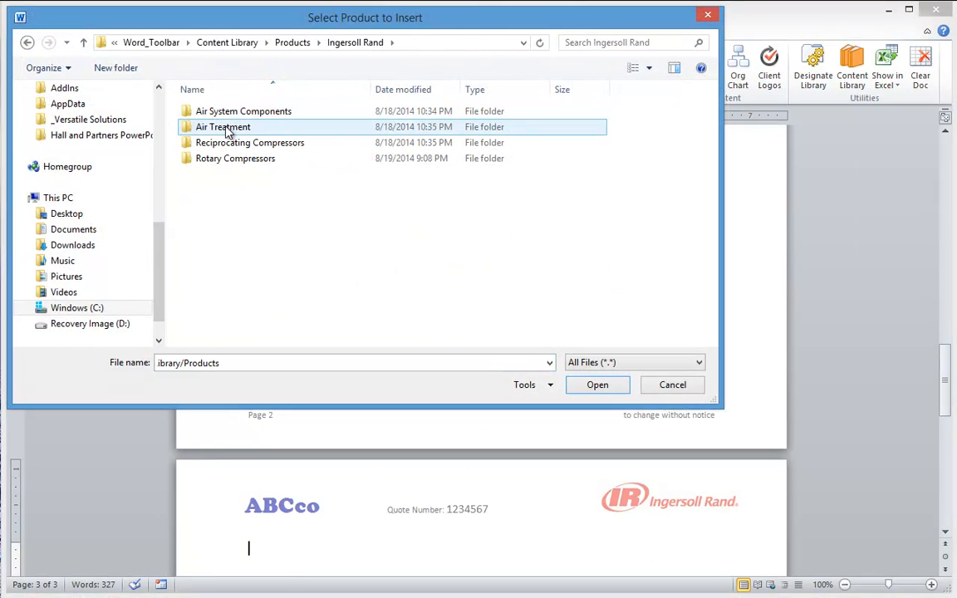
double_click(225, 130)
double_click(223, 129)
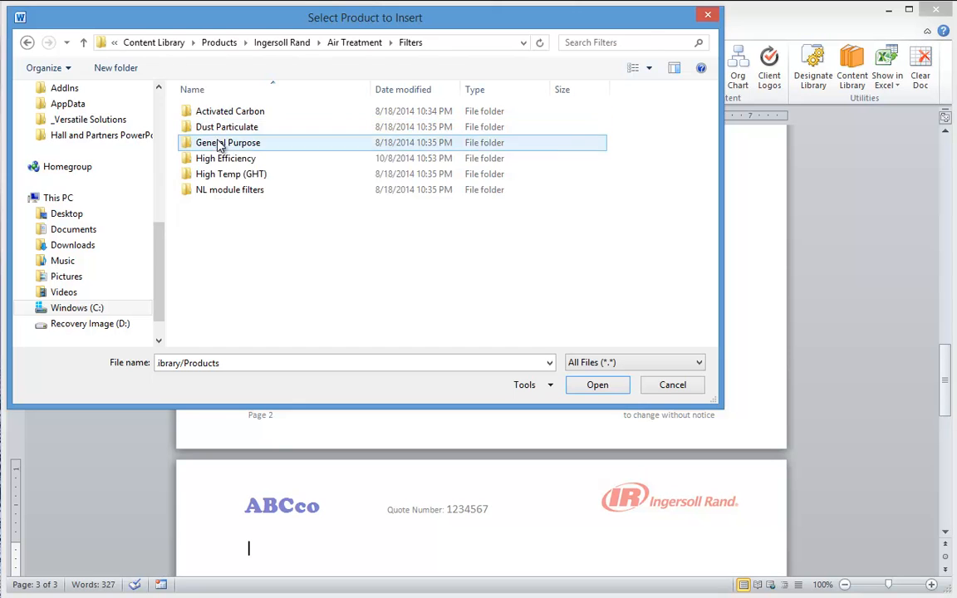
double_click(226, 157)
double_click(230, 112)
scroll(447, 486, "down", 8)
scroll(450, 458, "up", 6)
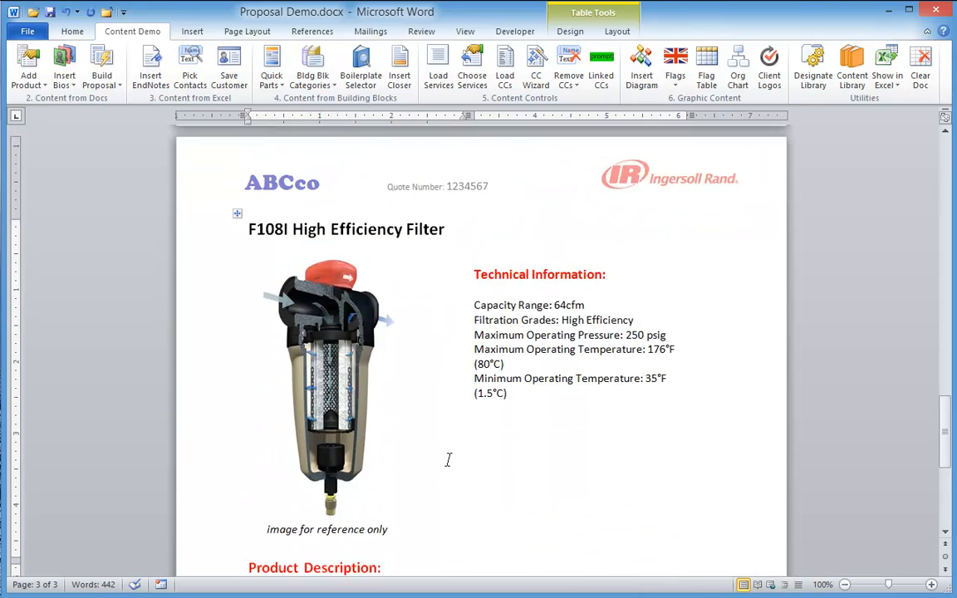
scroll(448, 460, "up", 15)
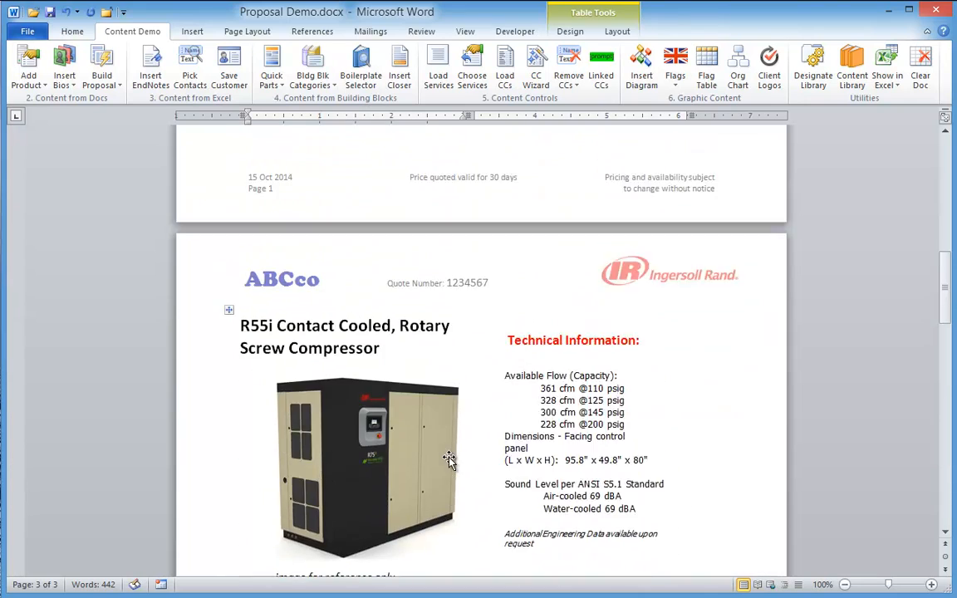
scroll(448, 459, "up", 12)
scroll(449, 458, "up", 4)
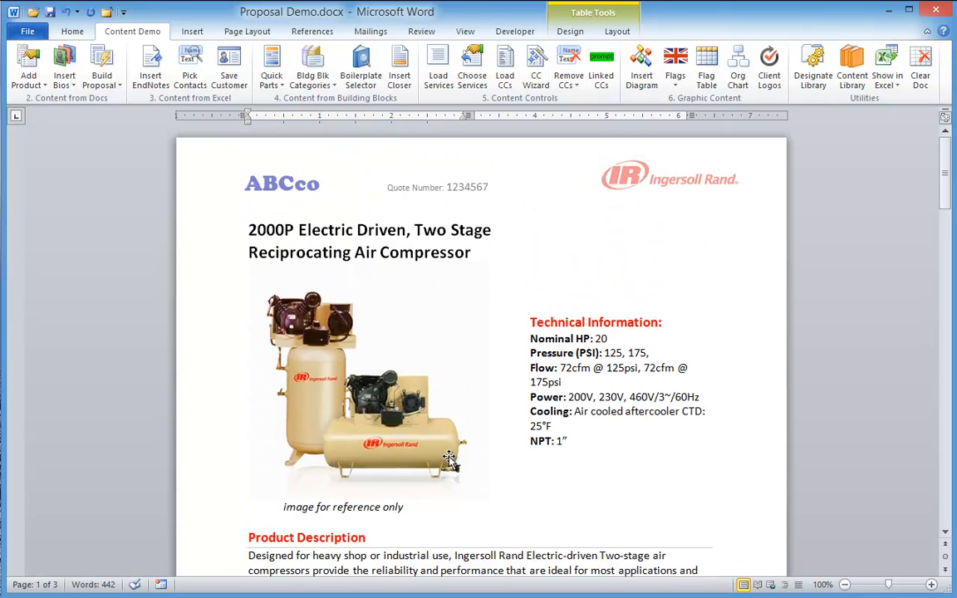
Clear the proposal with Clear Doc, leaving a blank Document18
left_click(923, 77)
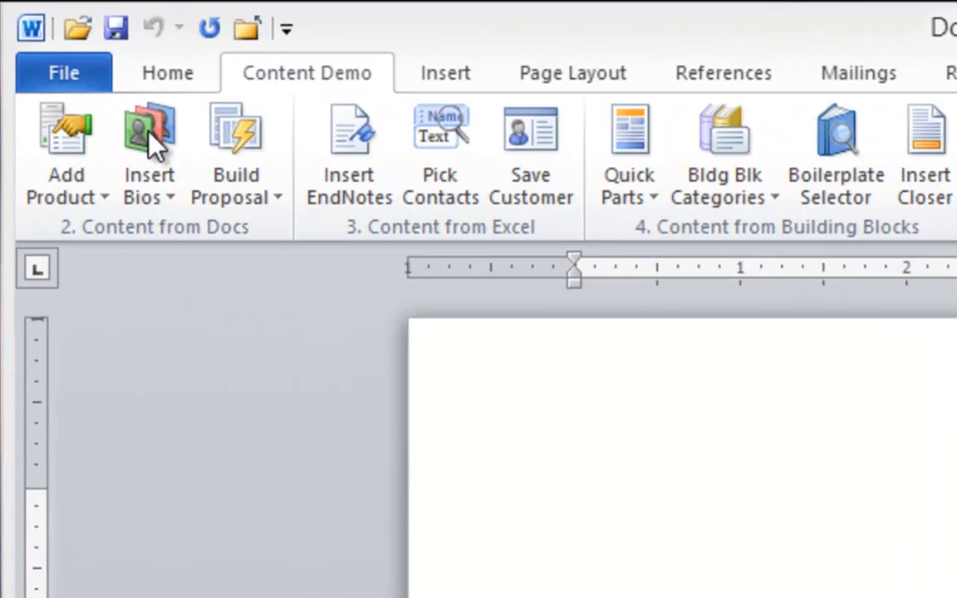
Choose the President, Senior Vice President, VP Production and VP Marketing bios for insertion
left_click(150, 136)
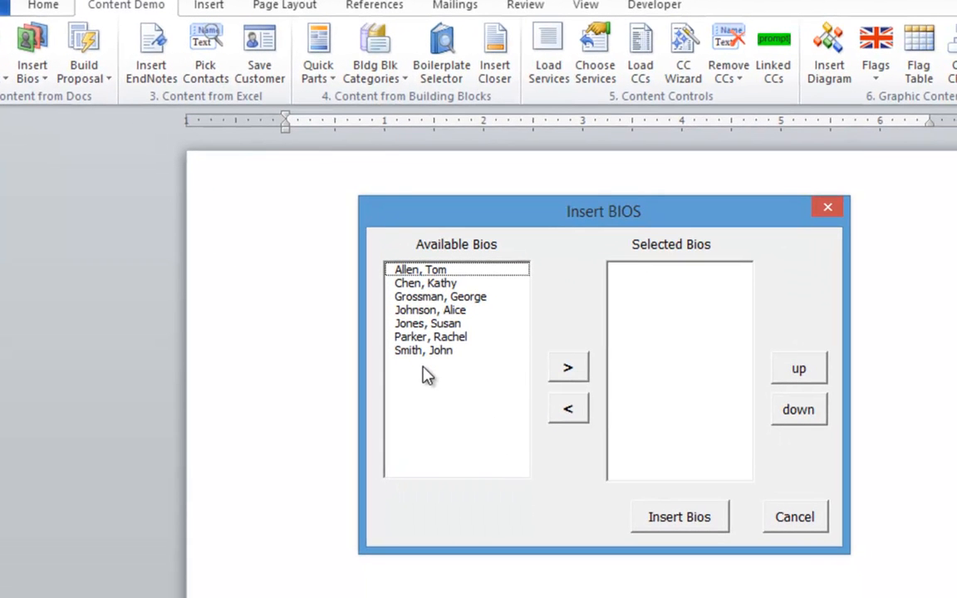
left_click(423, 350)
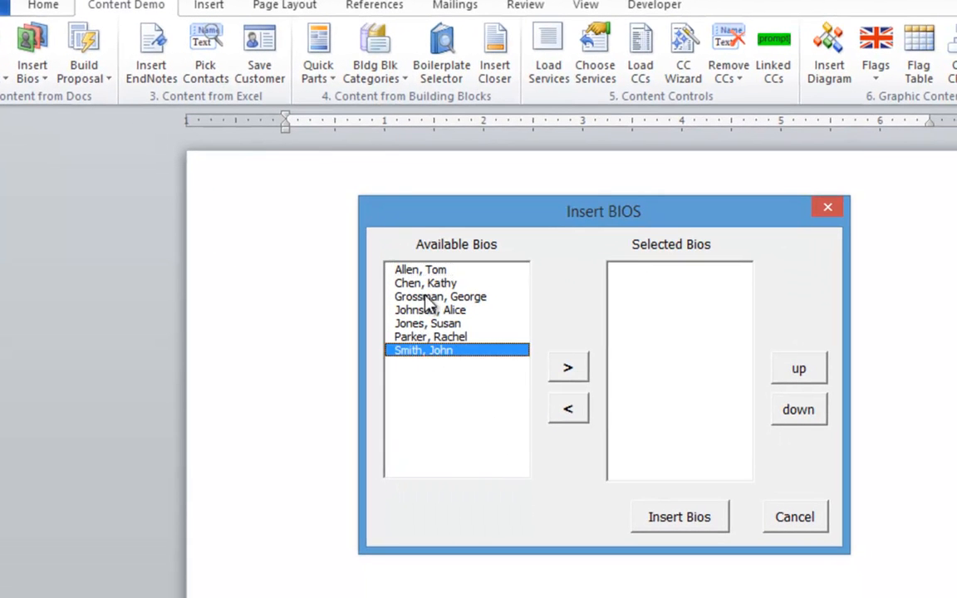
left_click(427, 298)
left_click(414, 270)
left_click(430, 323)
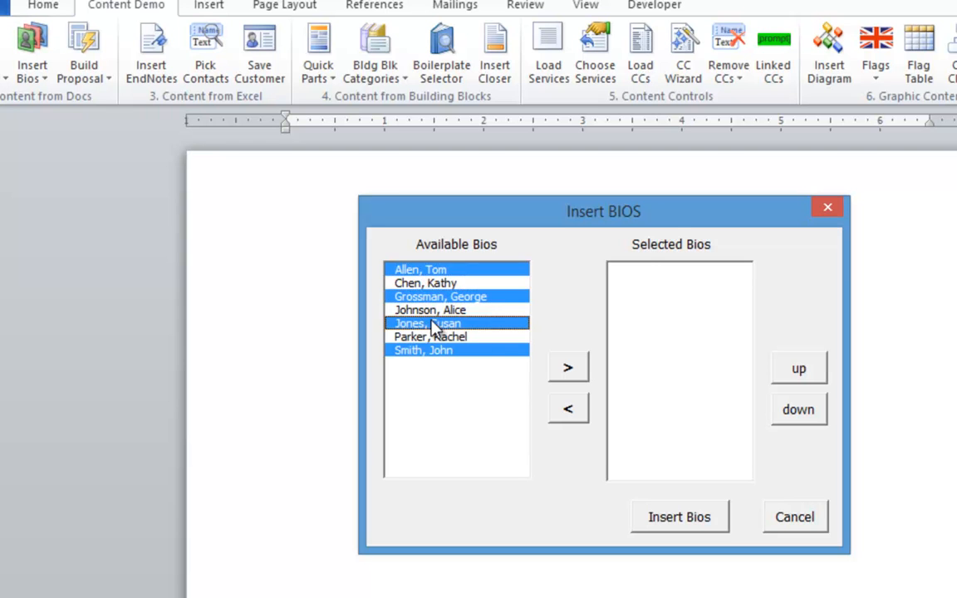
left_click(567, 367)
Order the bios President, Senior VP, VP Production, VP Marketing and insert them
left_click(651, 312)
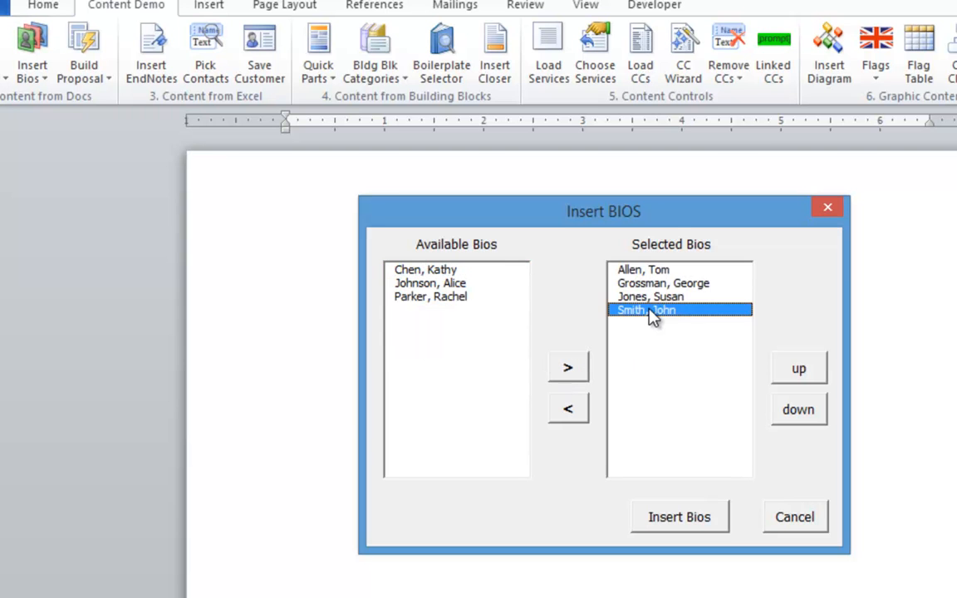
left_click(797, 369)
left_click(797, 370)
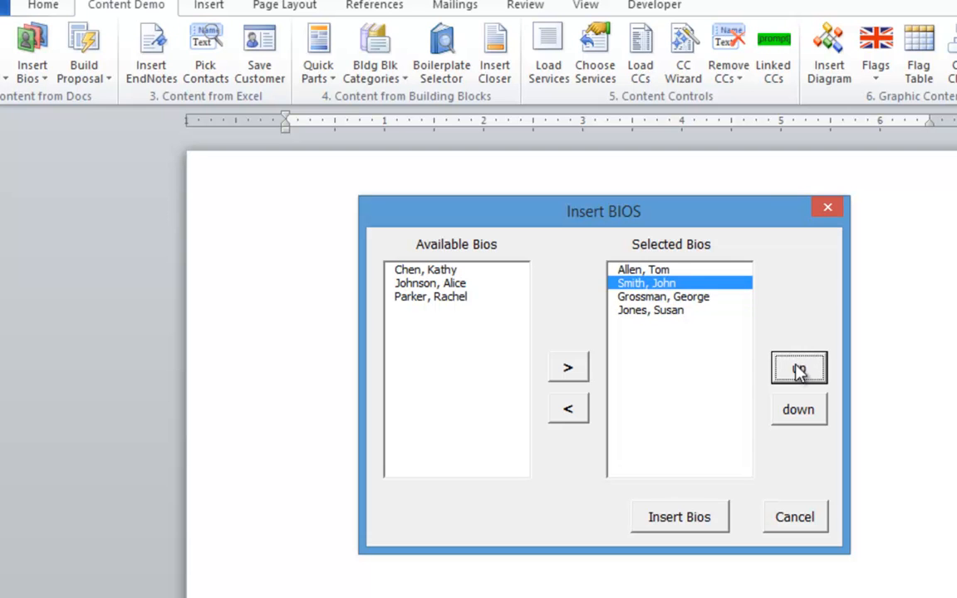
left_click(797, 369)
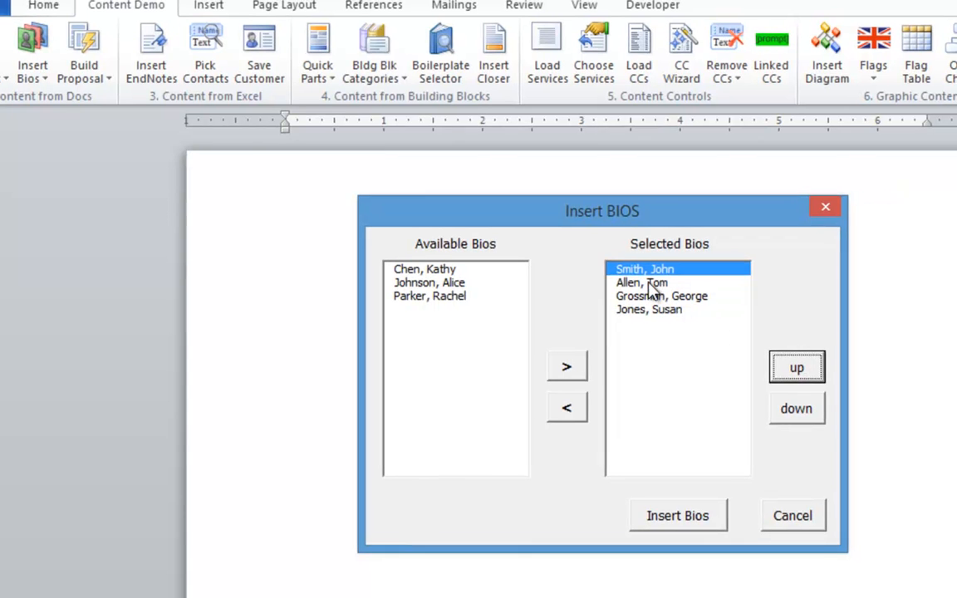
left_click(643, 283)
left_click(798, 409)
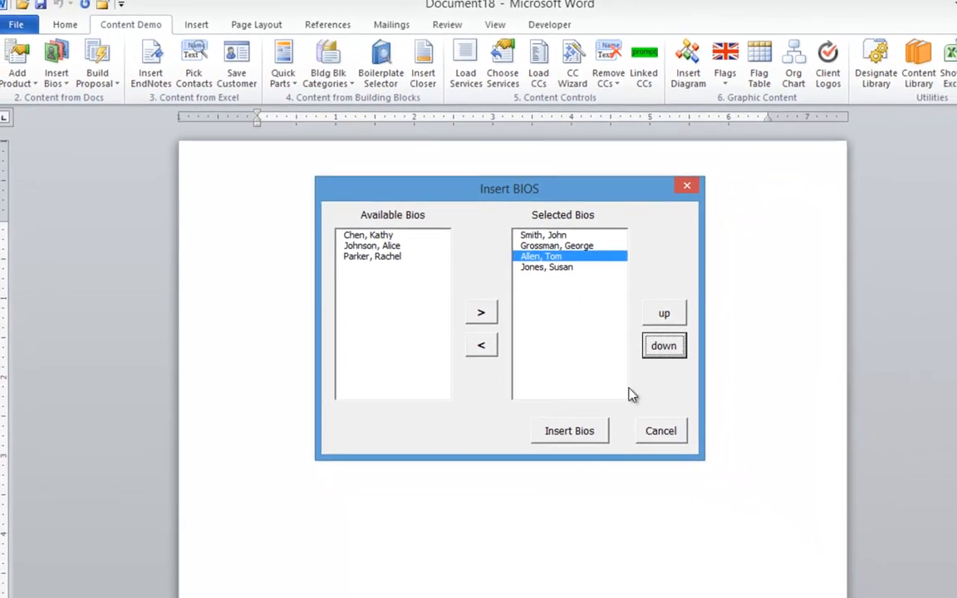
left_click(609, 461)
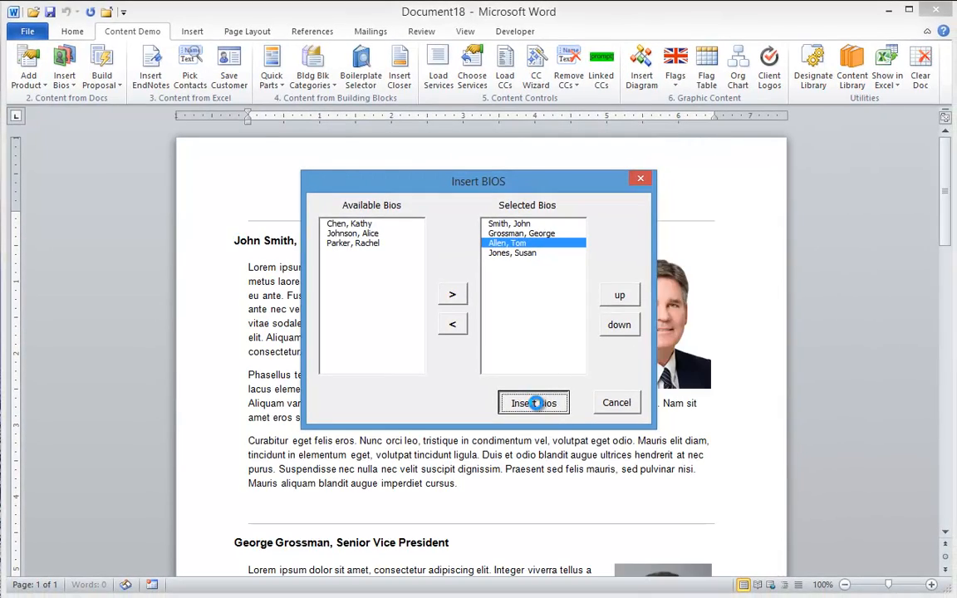
Review the inserted bios, then clear them with Clear Doc into a blank Document19
scroll(469, 384, "up", 4)
scroll(469, 385, "up", 12)
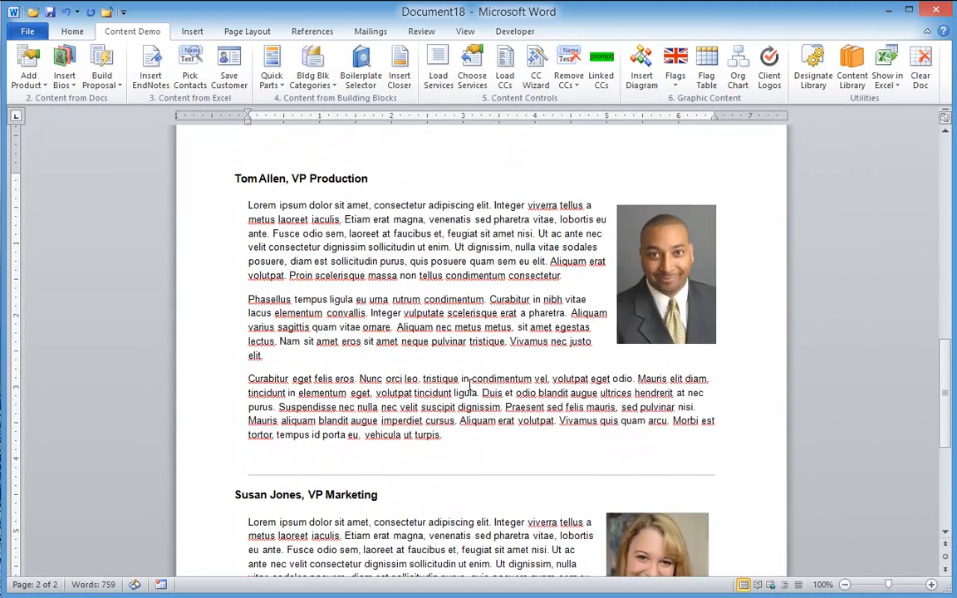
scroll(469, 384, "up", 8)
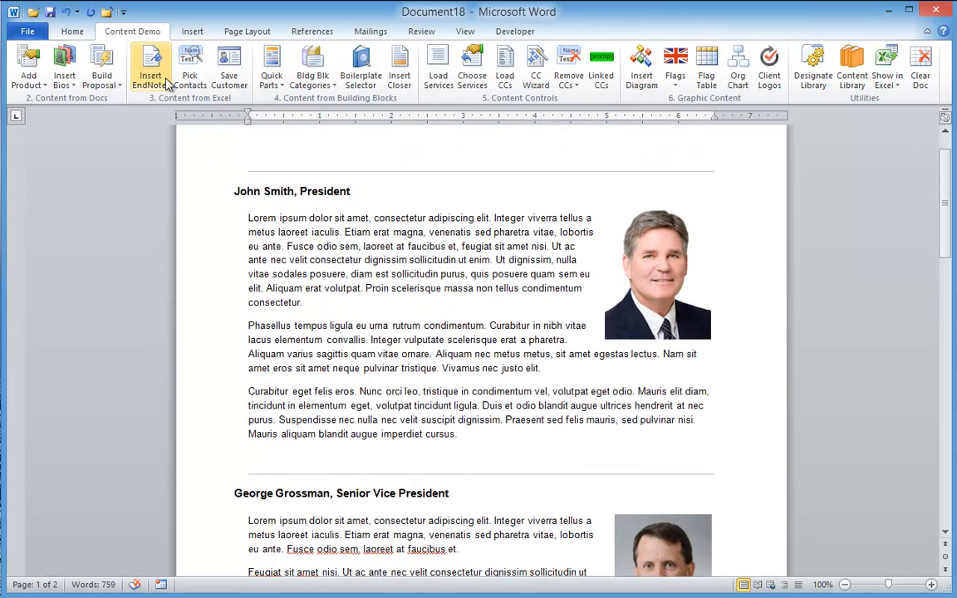
left_click(924, 71)
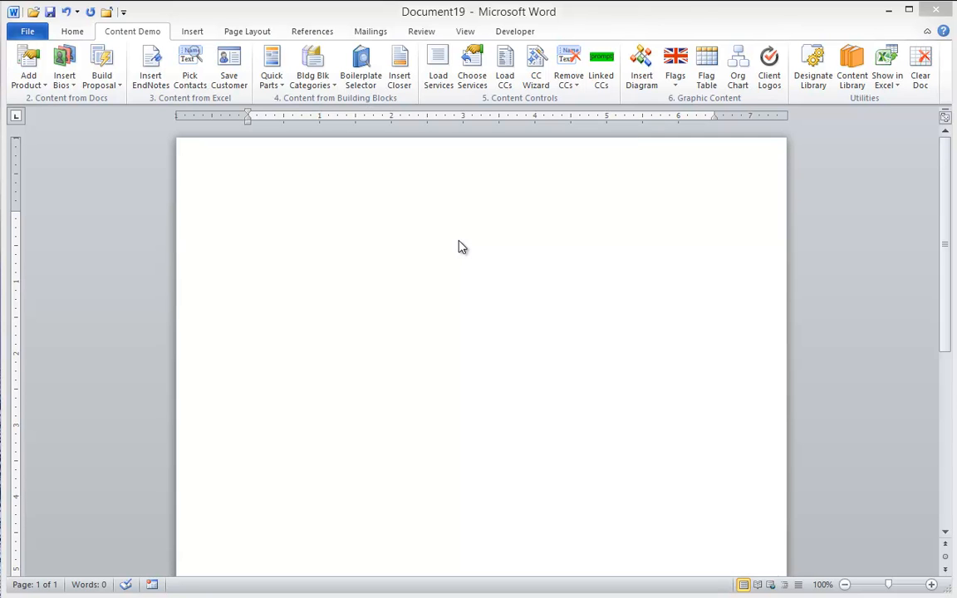
left_click(101, 64)
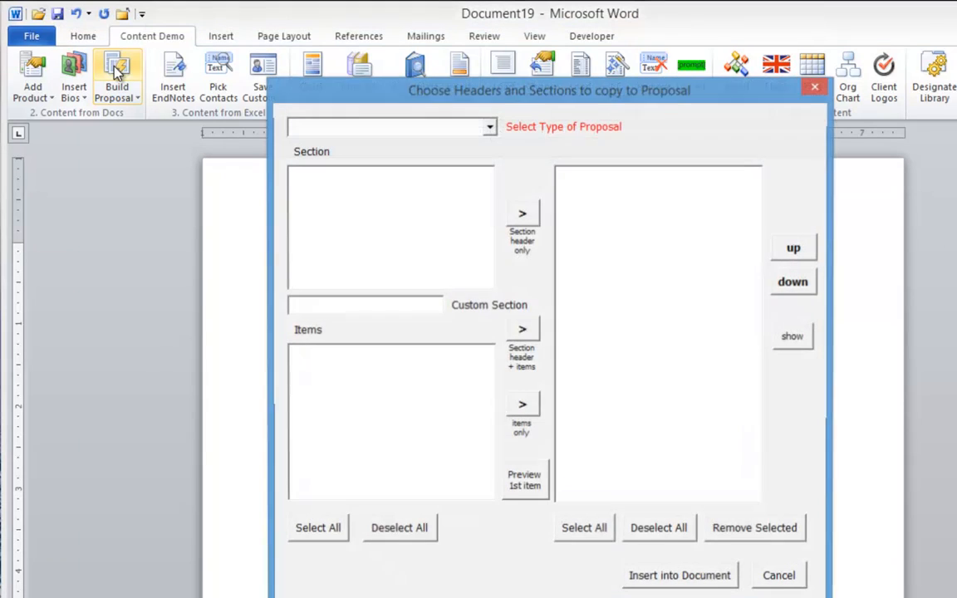
Add IT Security Services with Mobile Security and Secure Virtualization Enhancements to the proposal
left_click(491, 129)
left_click(306, 138)
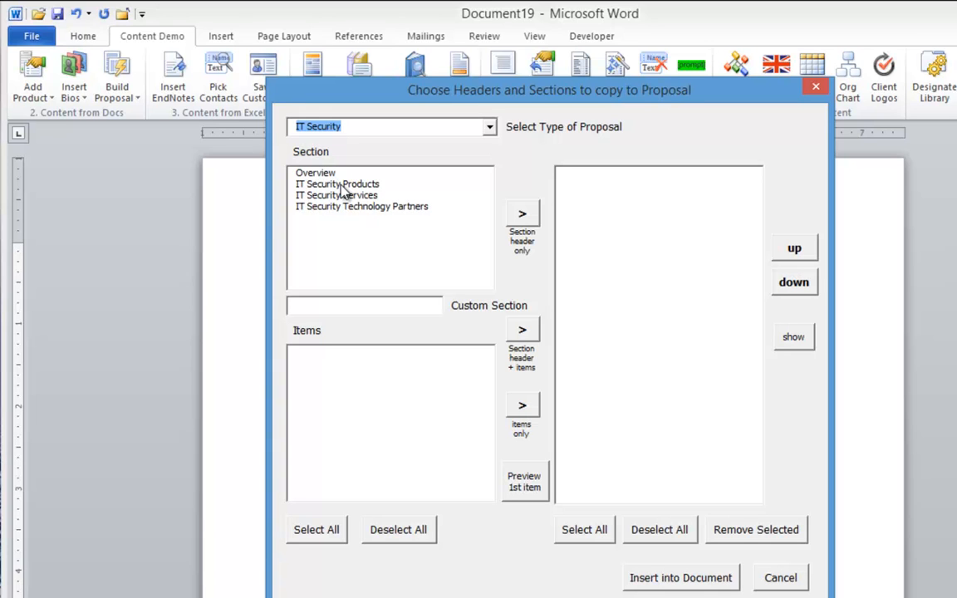
left_click(343, 186)
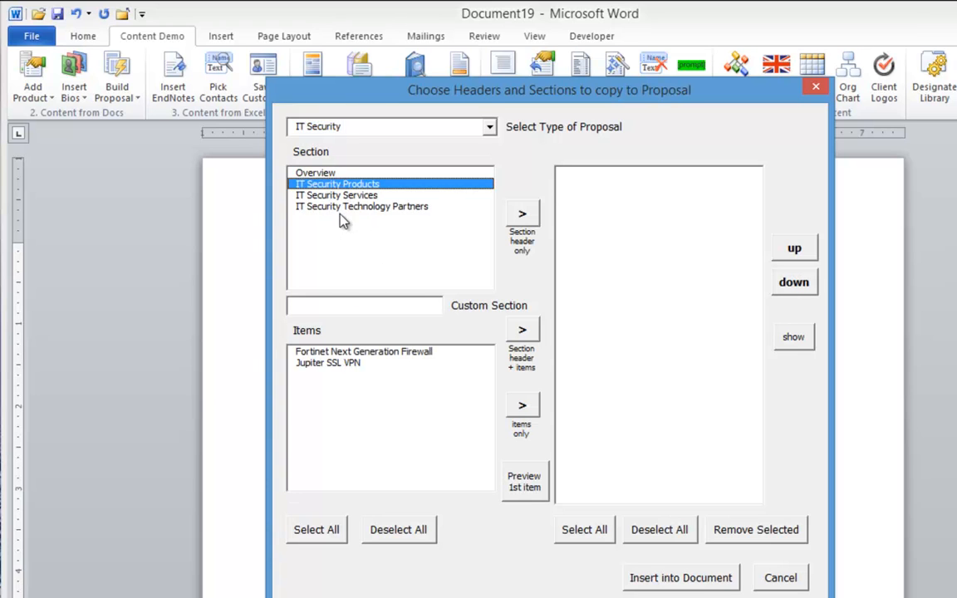
left_click(320, 195)
left_click(349, 208)
left_click(318, 195)
left_click(330, 365)
left_click(343, 385)
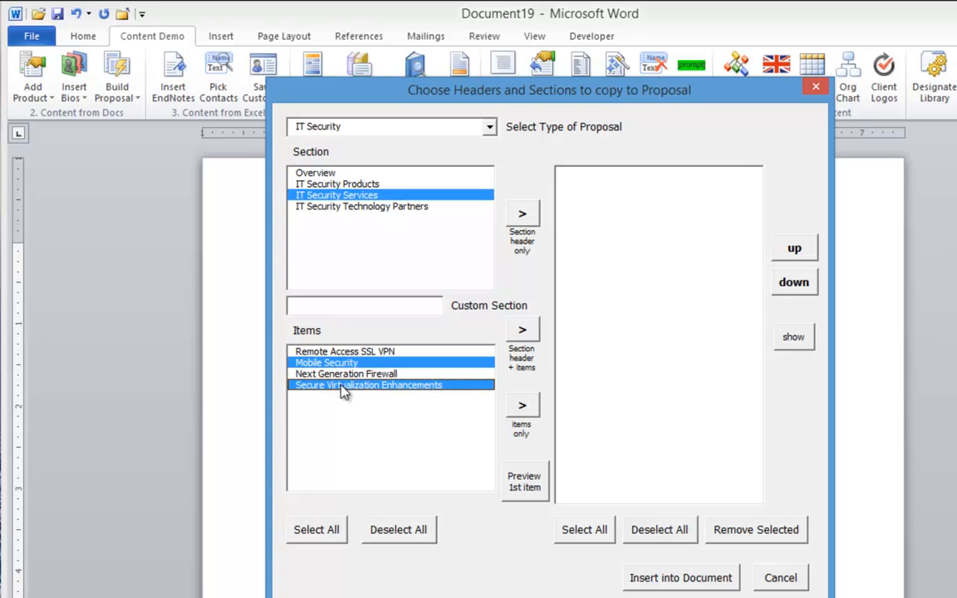
left_click(523, 331)
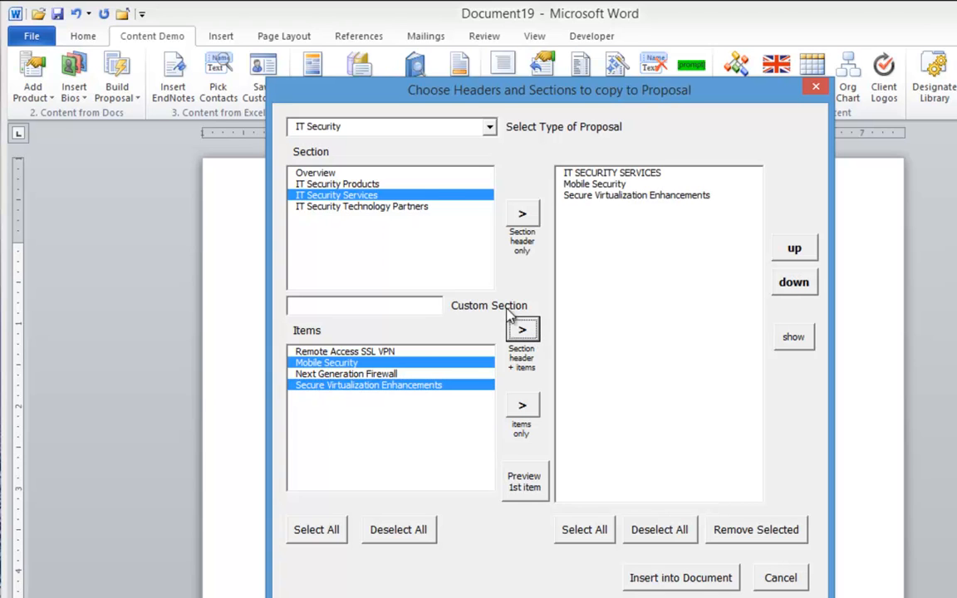
Switch the proposal type to SmartPoint and show its Service Descriptions items
left_click(490, 127)
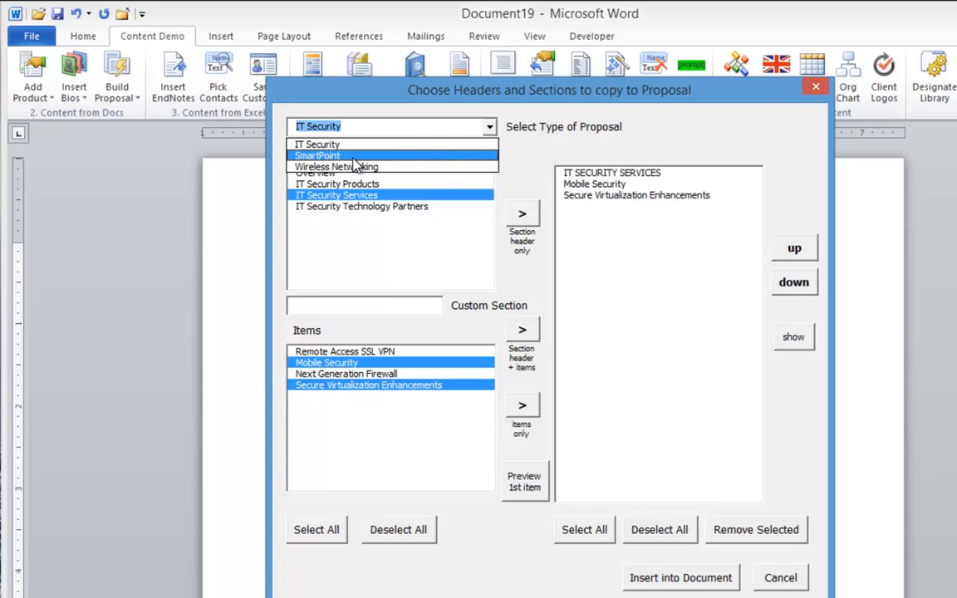
left_click(320, 155)
left_click(351, 197)
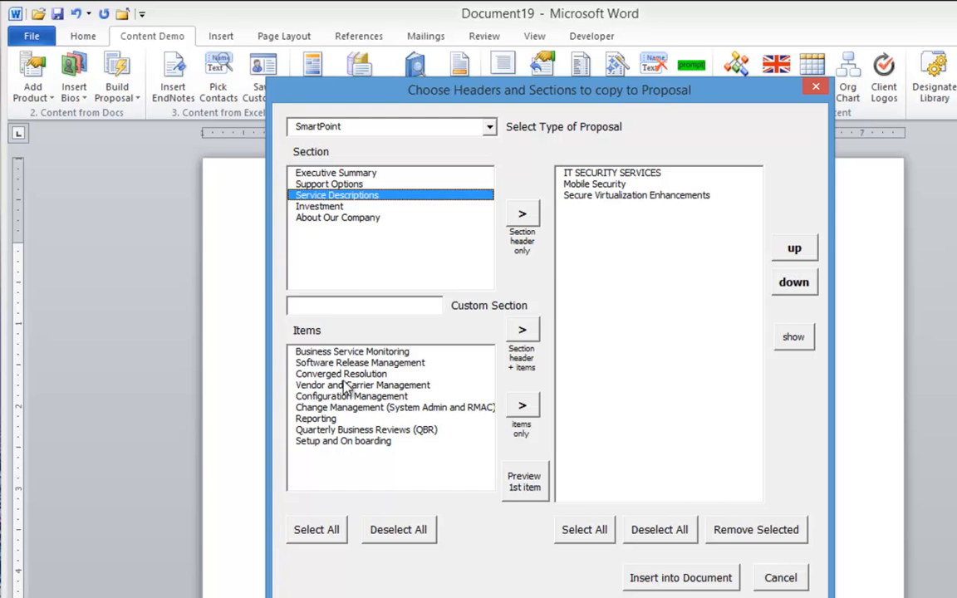
Preview Configuration Management, then add it with Software Release Management and QBR under the Service Descriptions header
left_click(365, 396)
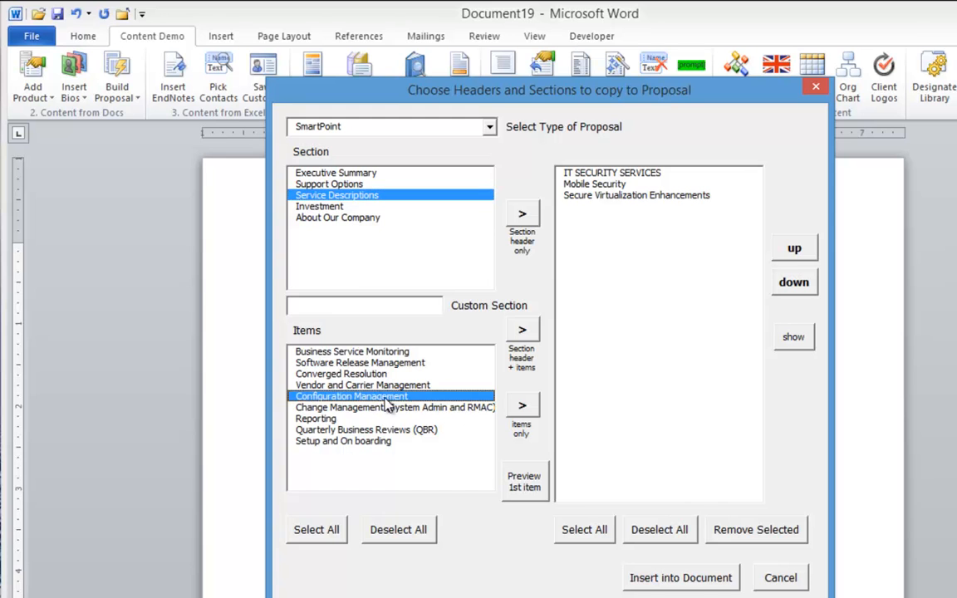
left_click(540, 487)
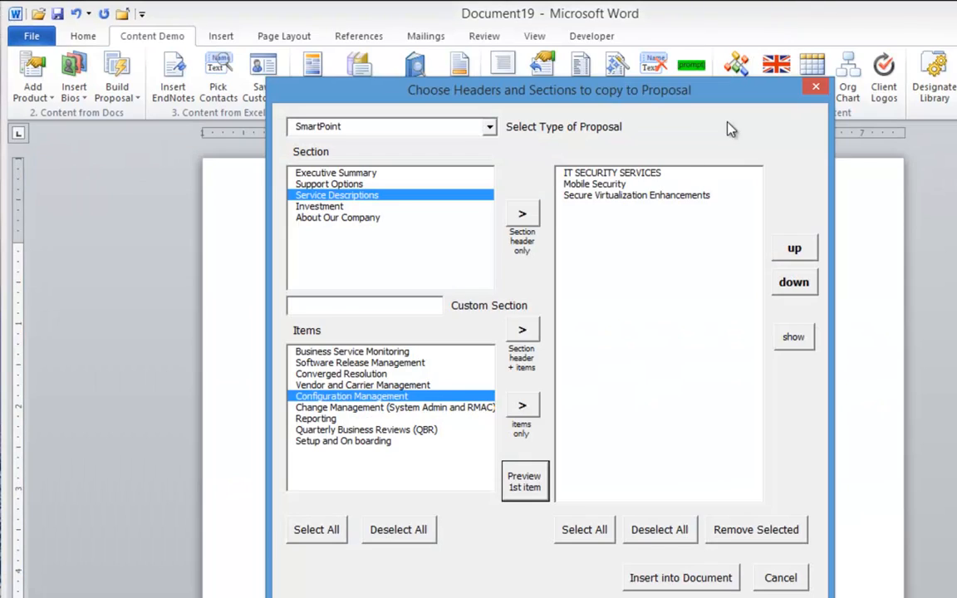
left_click(345, 429)
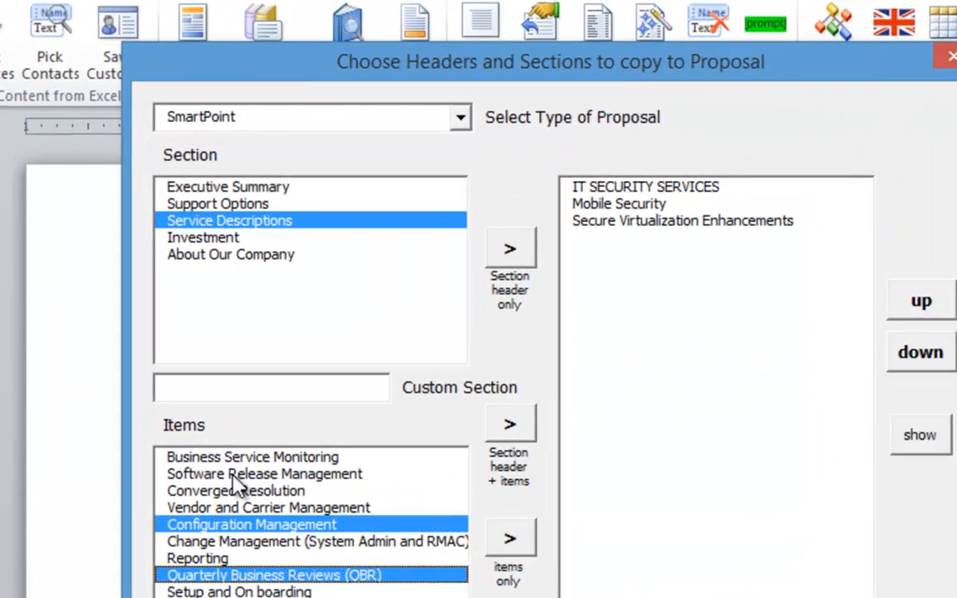
left_click(311, 388)
left_click(516, 355)
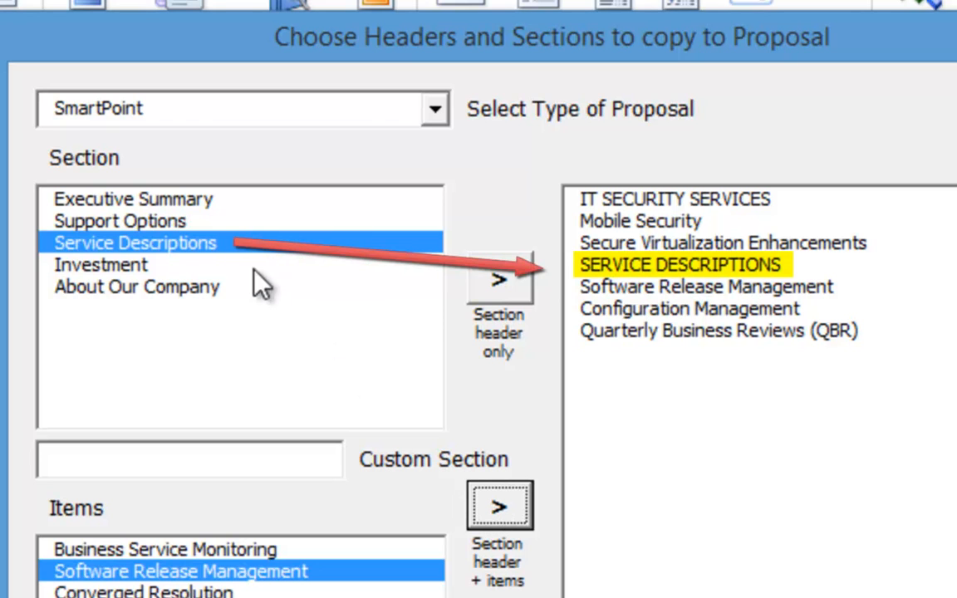
Add the Support Options header and its Support Options item to the proposal list
left_click(110, 265)
left_click(129, 203)
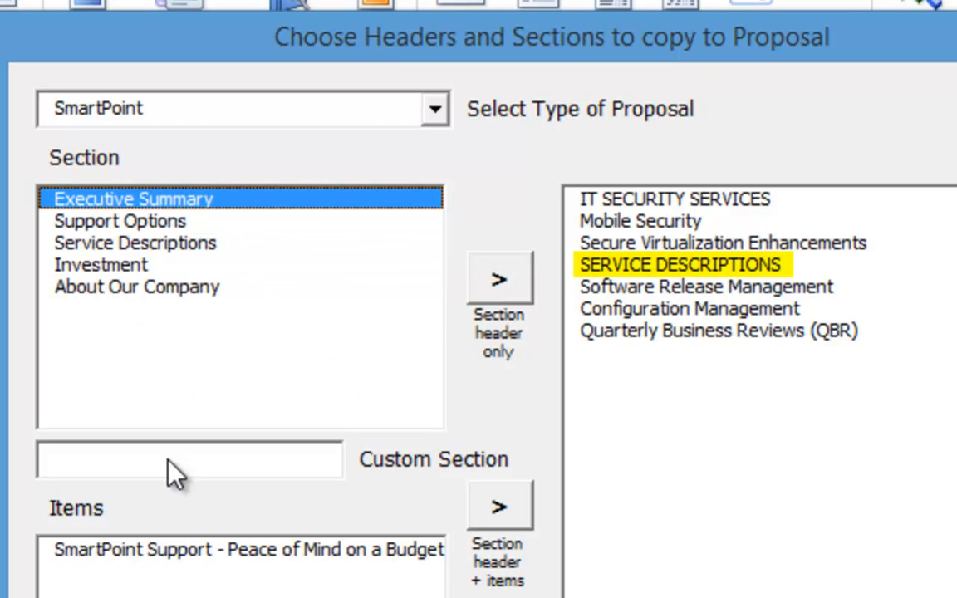
left_click(96, 226)
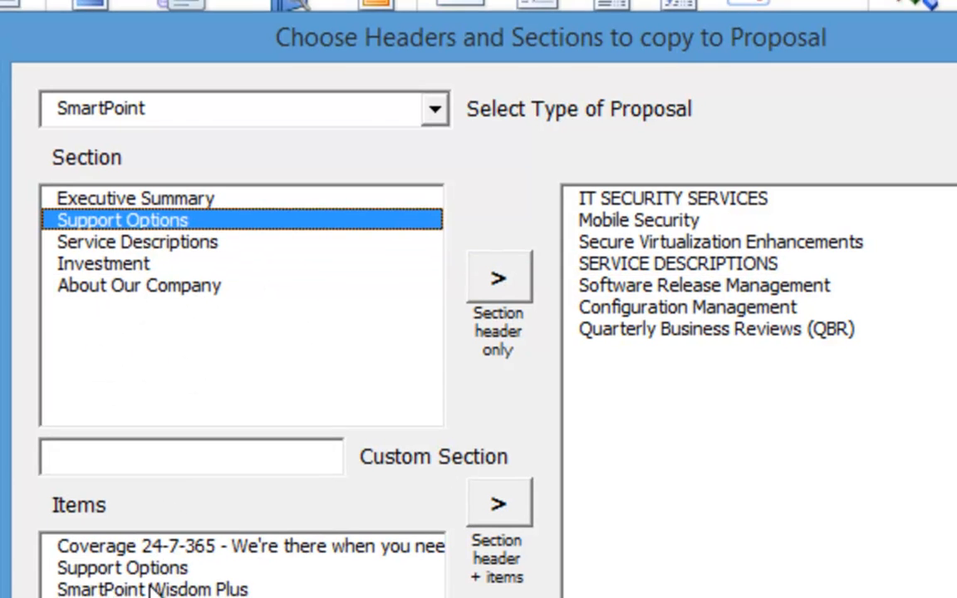
left_click(158, 569)
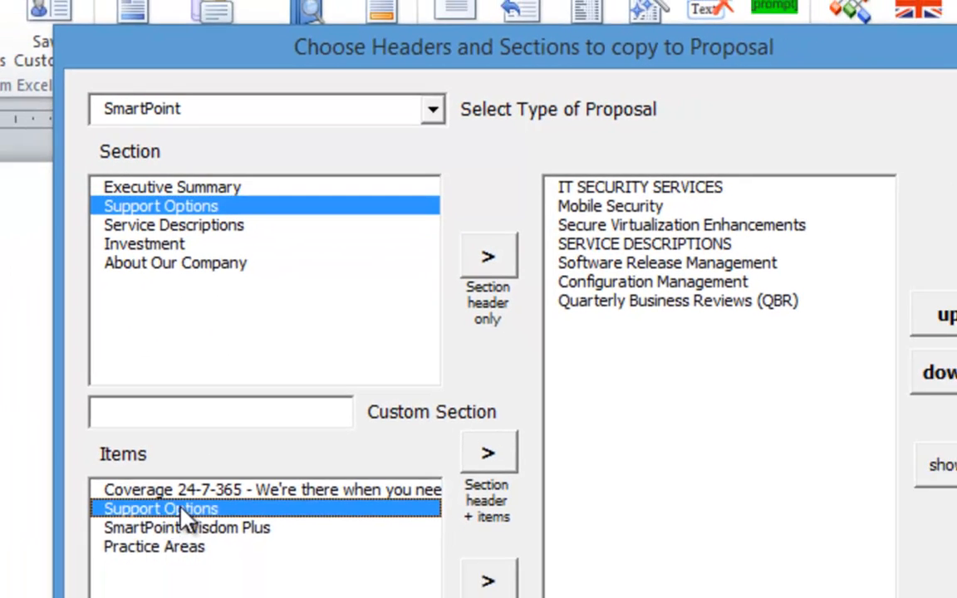
left_click(498, 505)
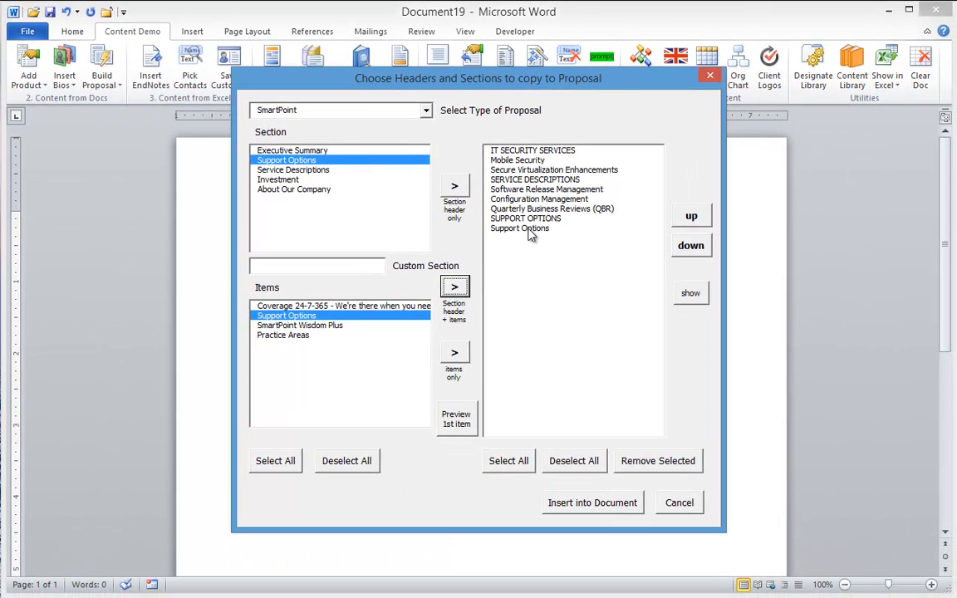
Move Support Options up four rows below Secure Virtualization Enhancements and insert the sections
left_click(499, 228)
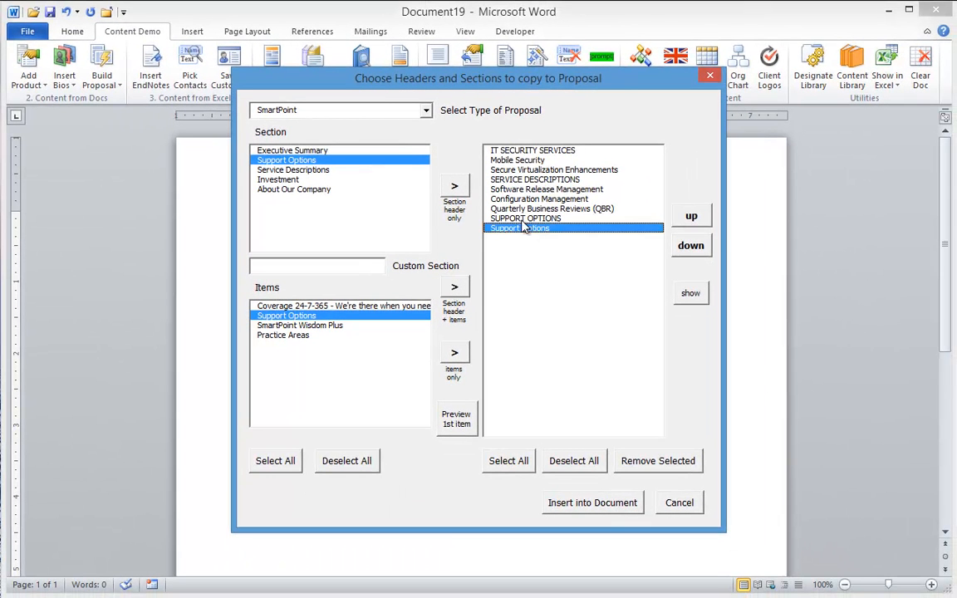
left_click(609, 218, "shift")
left_click(691, 217)
left_click(691, 217)
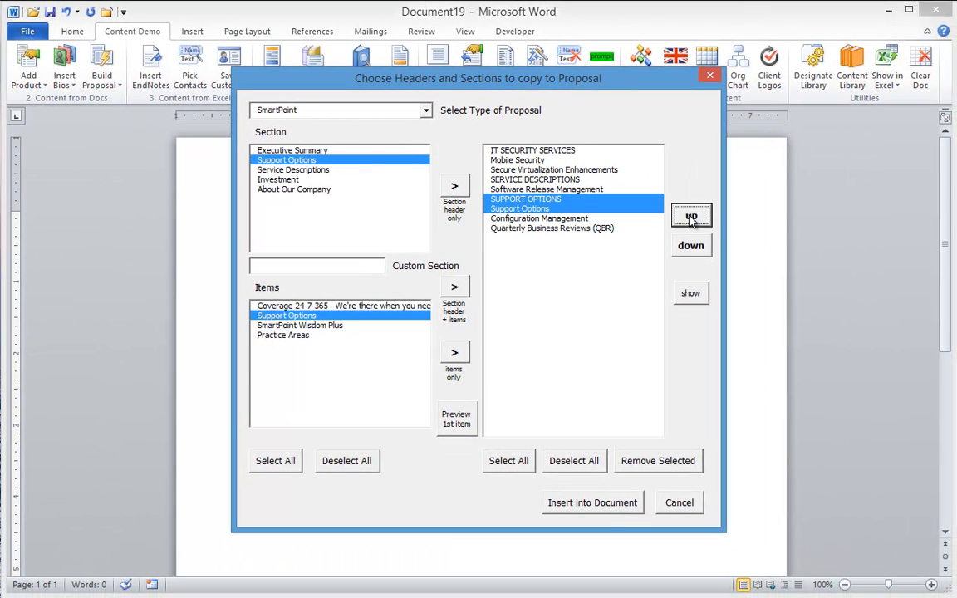
left_click(691, 216)
left_click(691, 217)
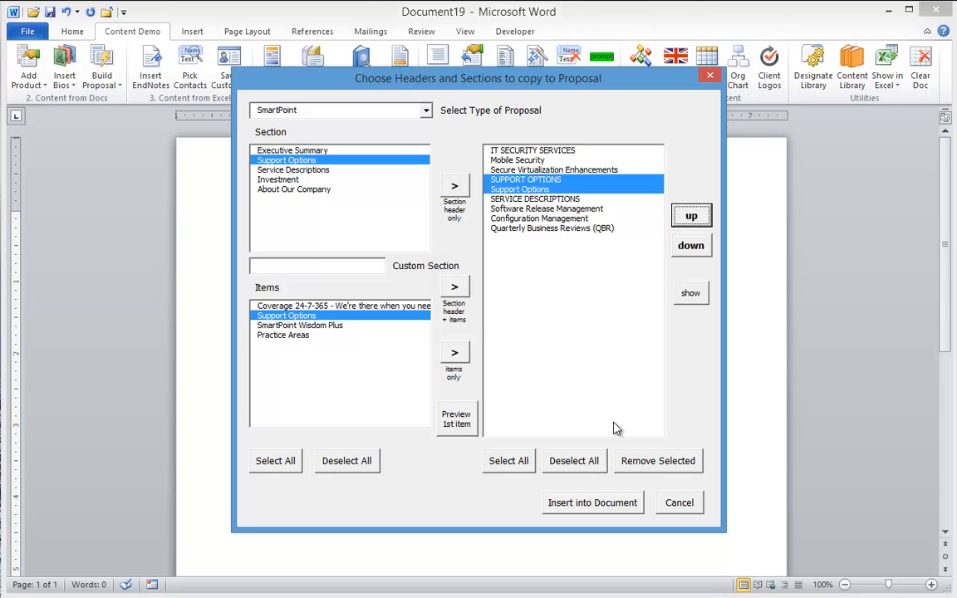
left_click(592, 502)
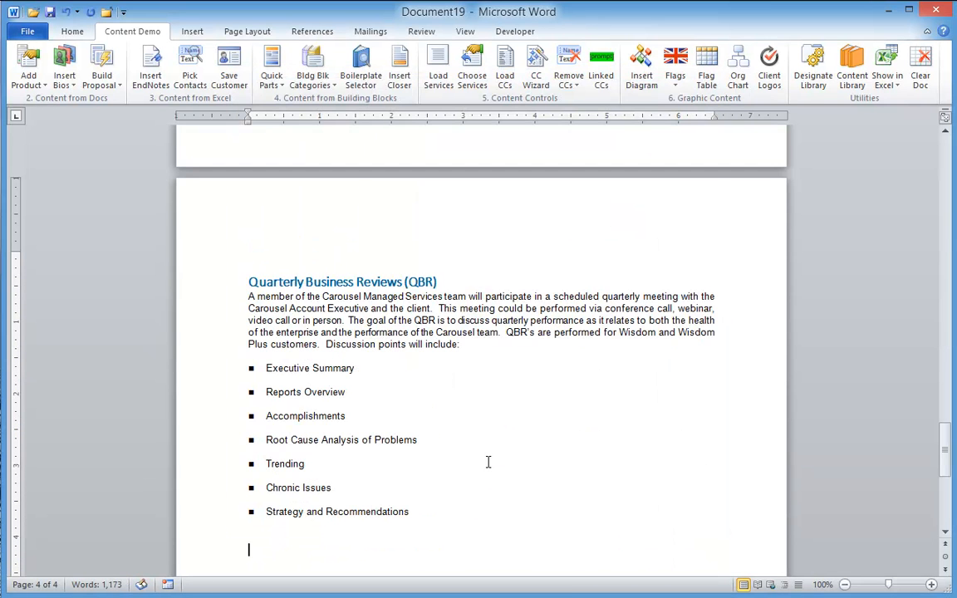
Scroll up through the four inserted pages of IT Security, Support Options and Service Descriptions content
scroll(487, 462, "up", 5)
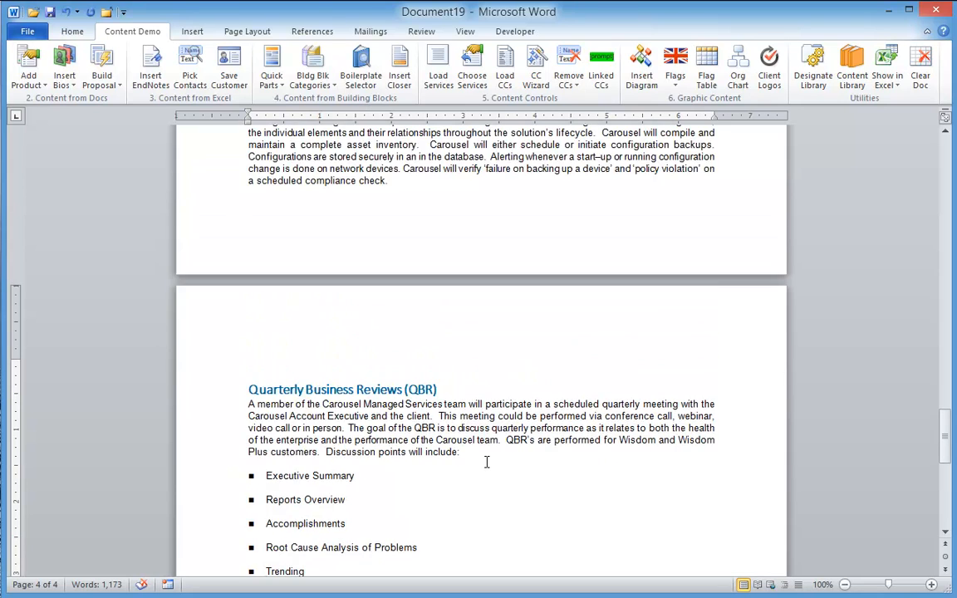
scroll(486, 462, "up", 5)
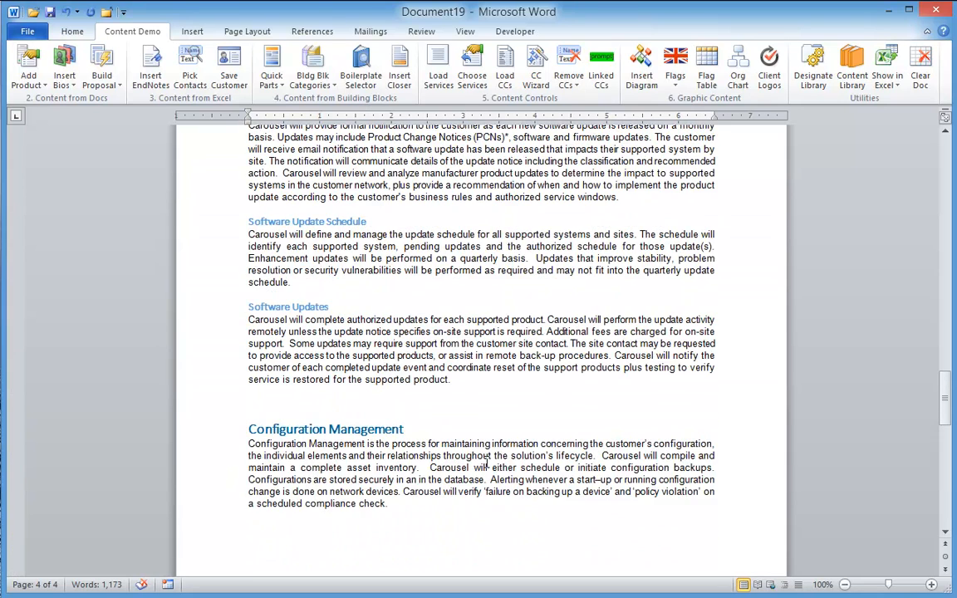
scroll(487, 462, "up", 12)
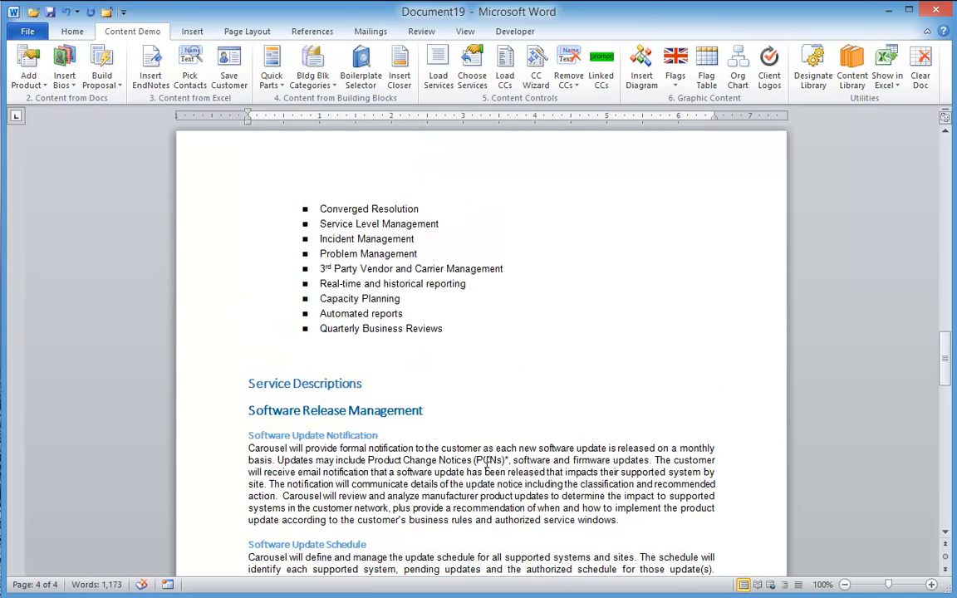
scroll(487, 462, "up", 12)
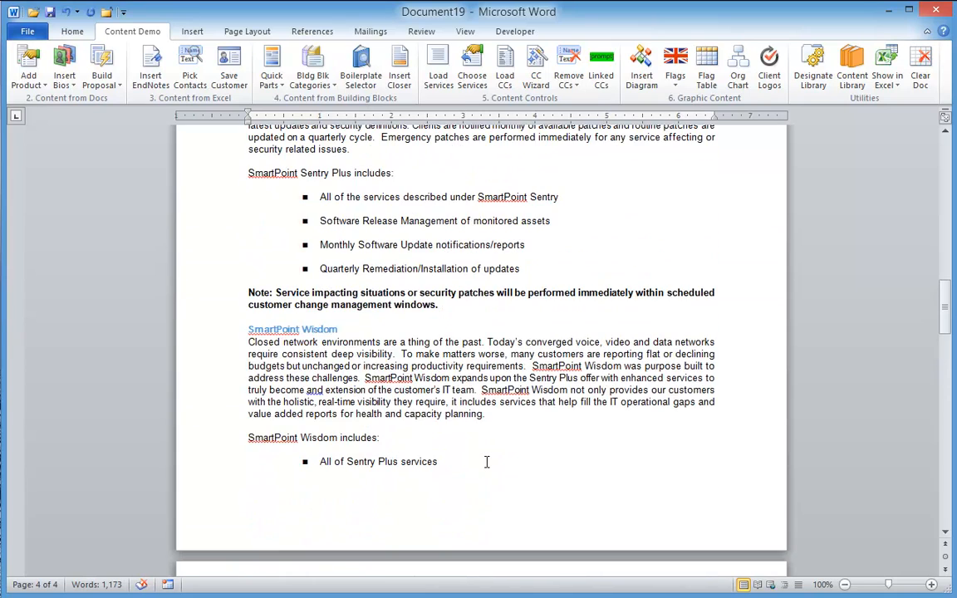
scroll(486, 462, "up", 6)
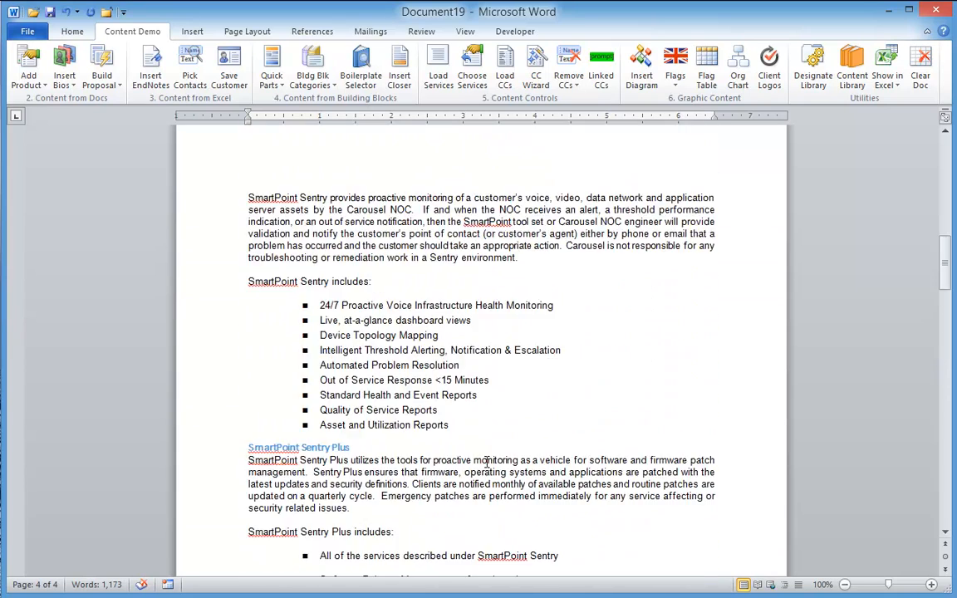
scroll(487, 463, "up", 12)
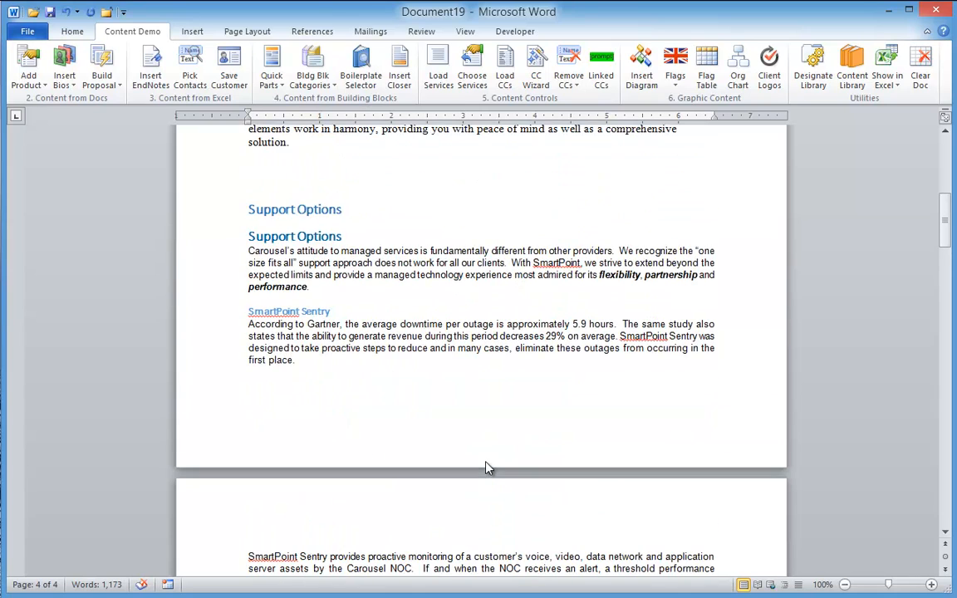
scroll(487, 462, "up", 6)
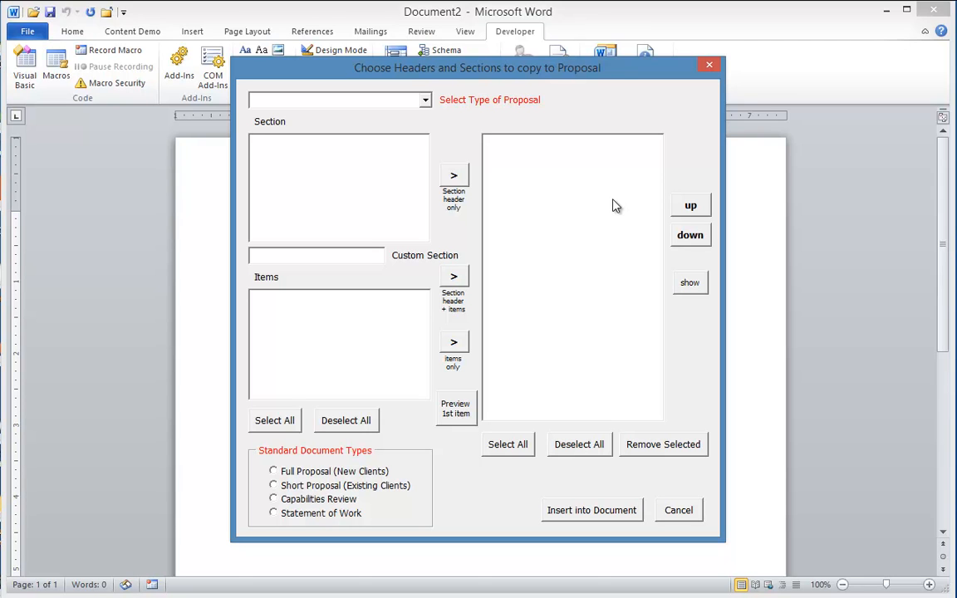
Choose IT Security, try all four Standard Document Types presets, and select Mobile Security and Next Generation Firewall
left_click(425, 100)
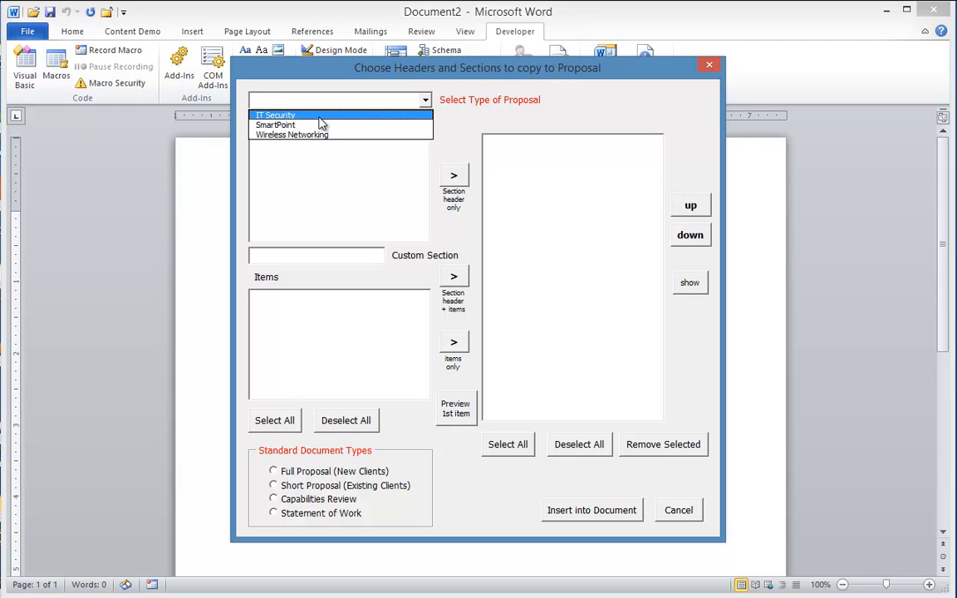
left_click(291, 114)
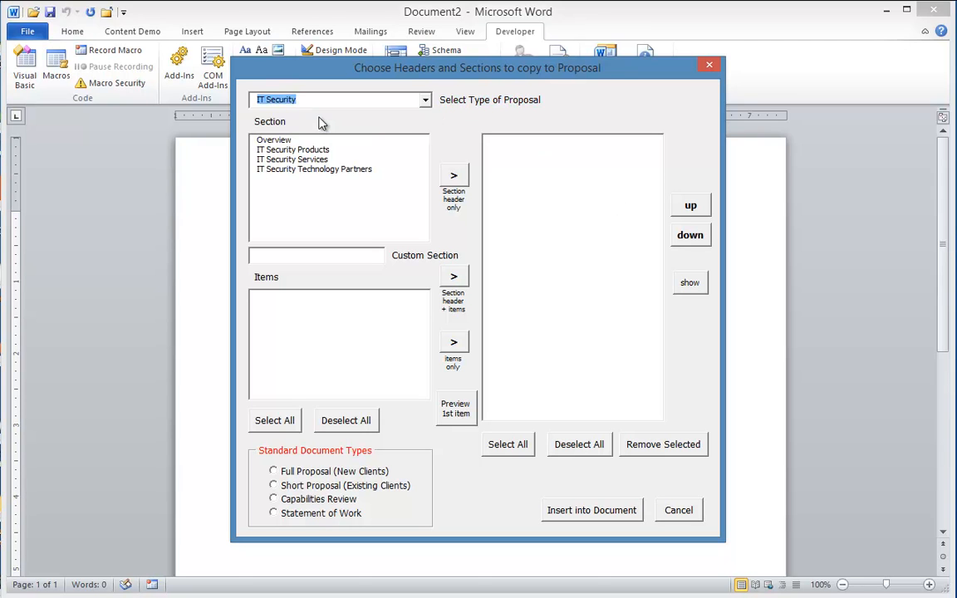
left_click(272, 472)
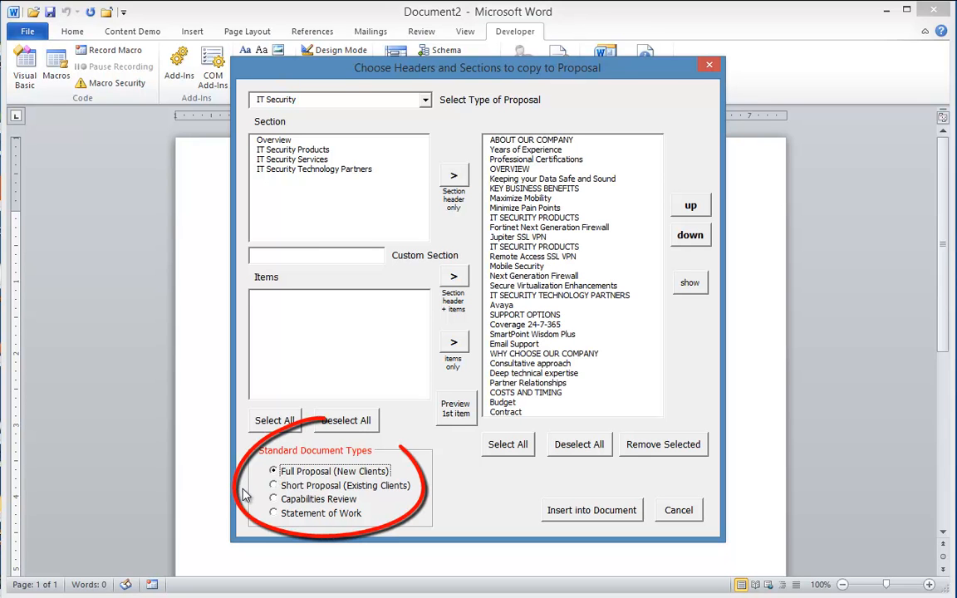
left_click(273, 486)
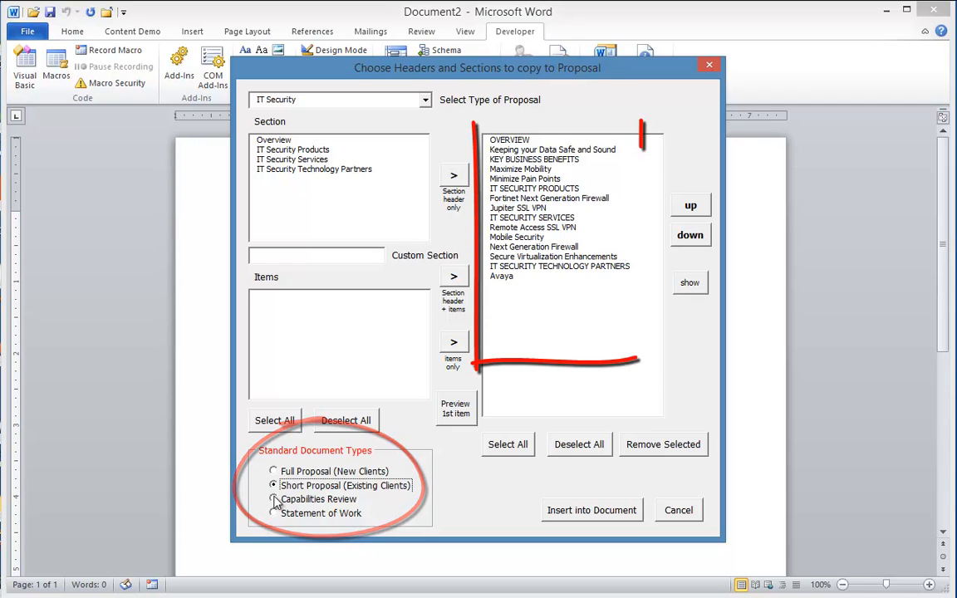
left_click(274, 499)
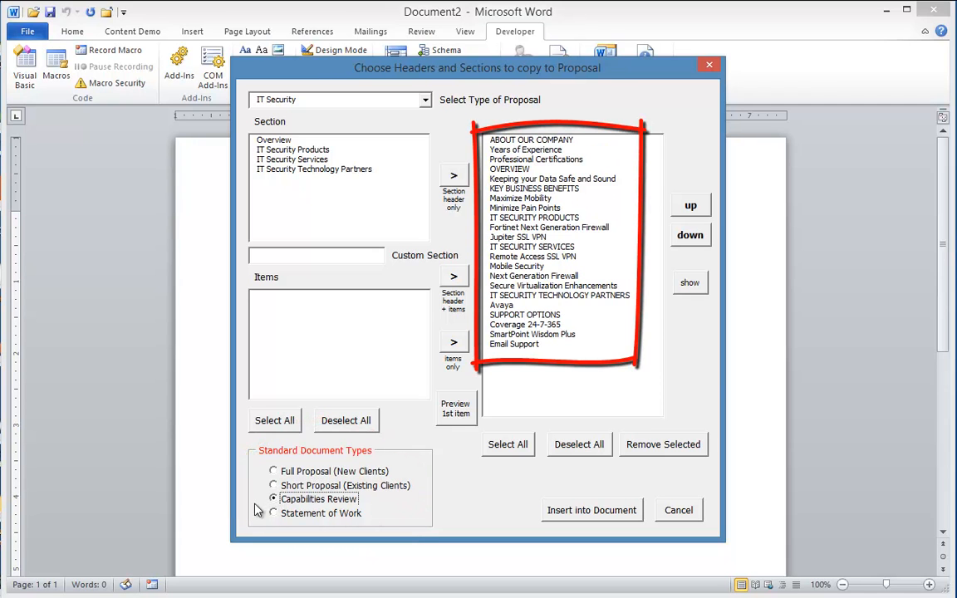
left_click(273, 513)
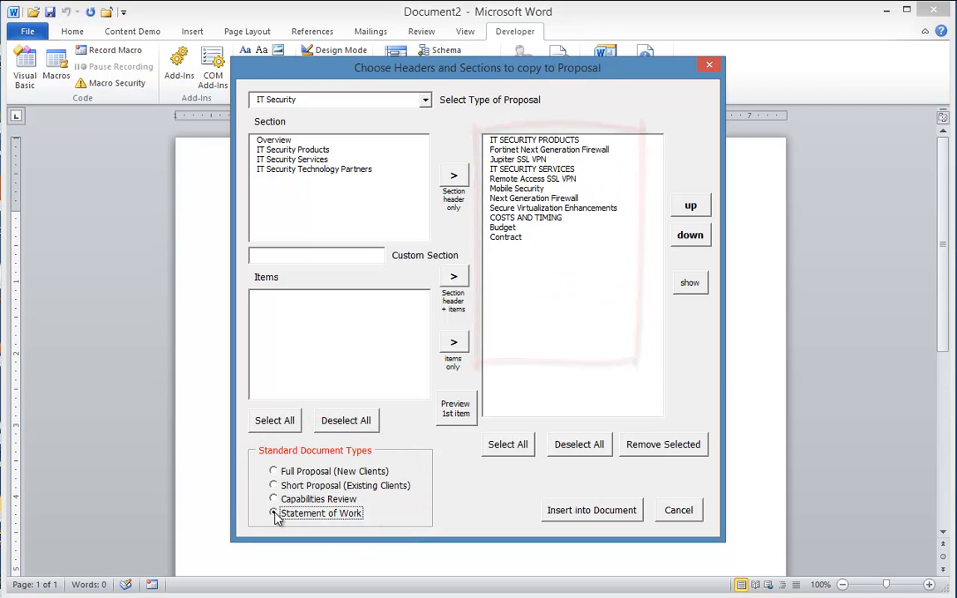
left_click(524, 189)
left_click(524, 200)
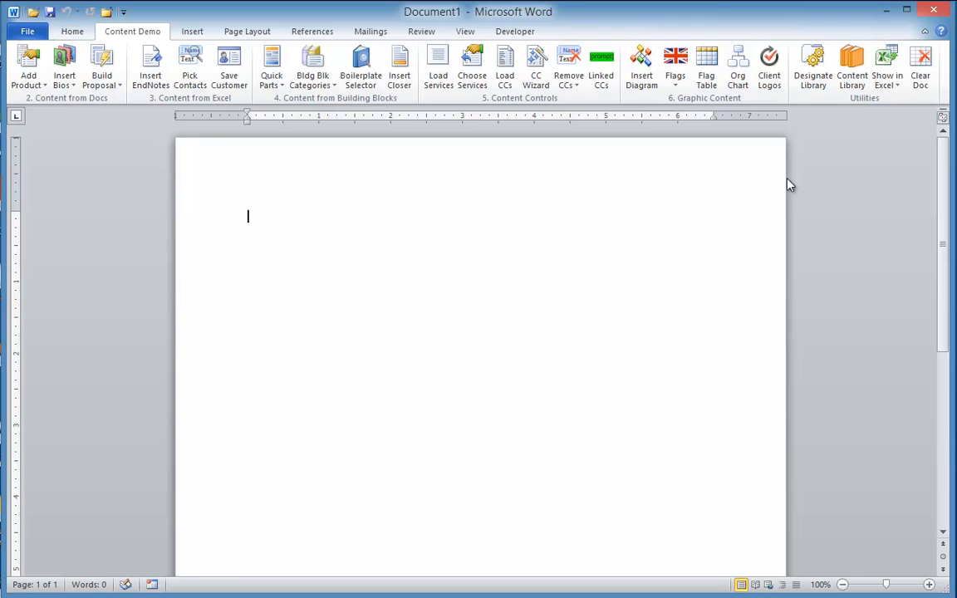
left_click(864, 90)
left_click(360, 308)
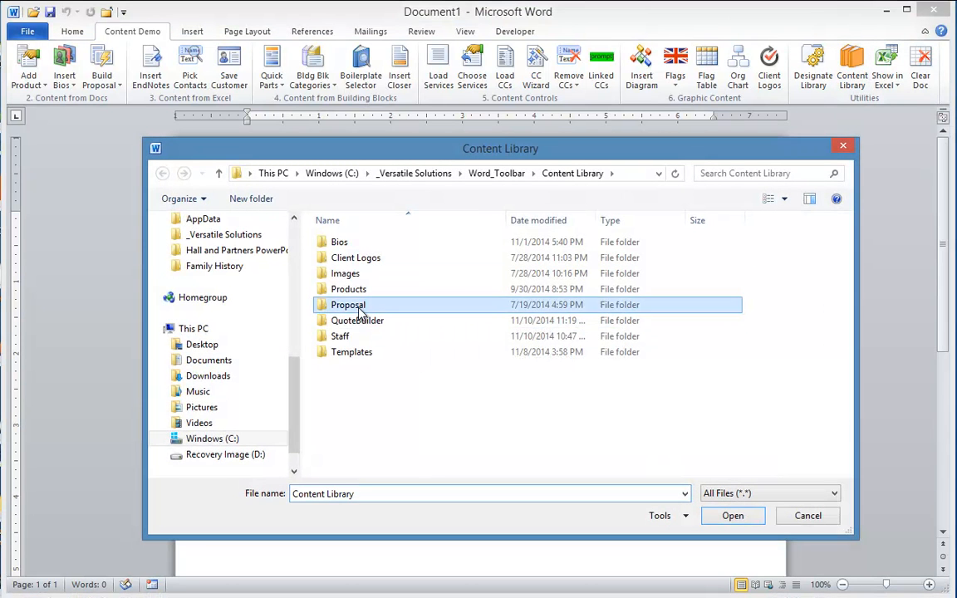
double_click(360, 309)
double_click(340, 259)
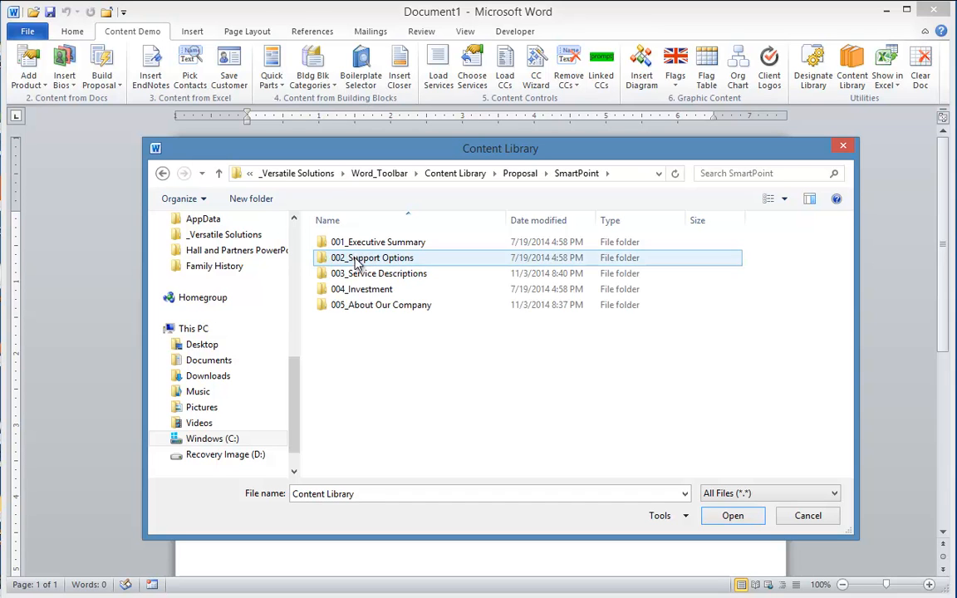
double_click(357, 259)
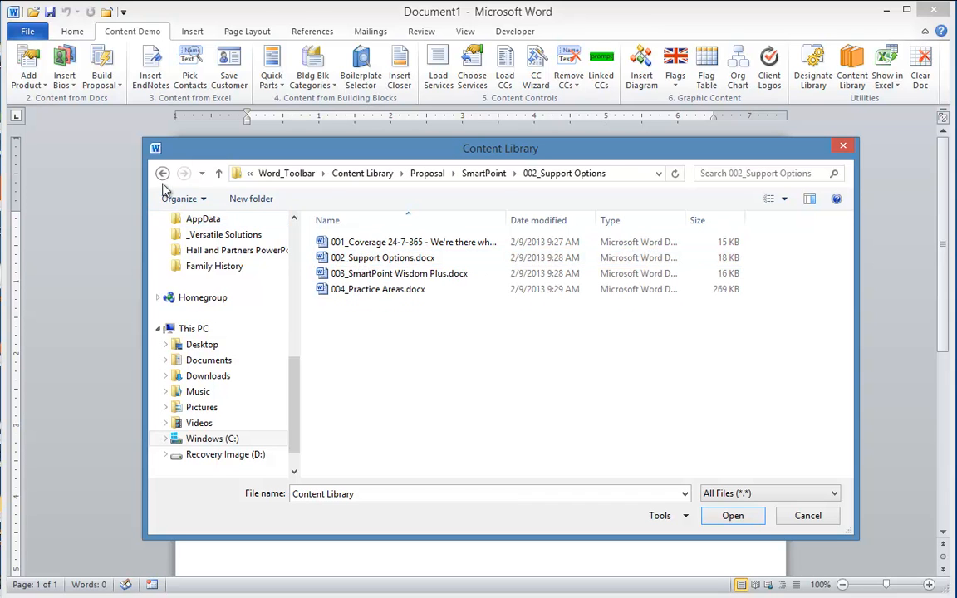
left_click(162, 173)
double_click(348, 273)
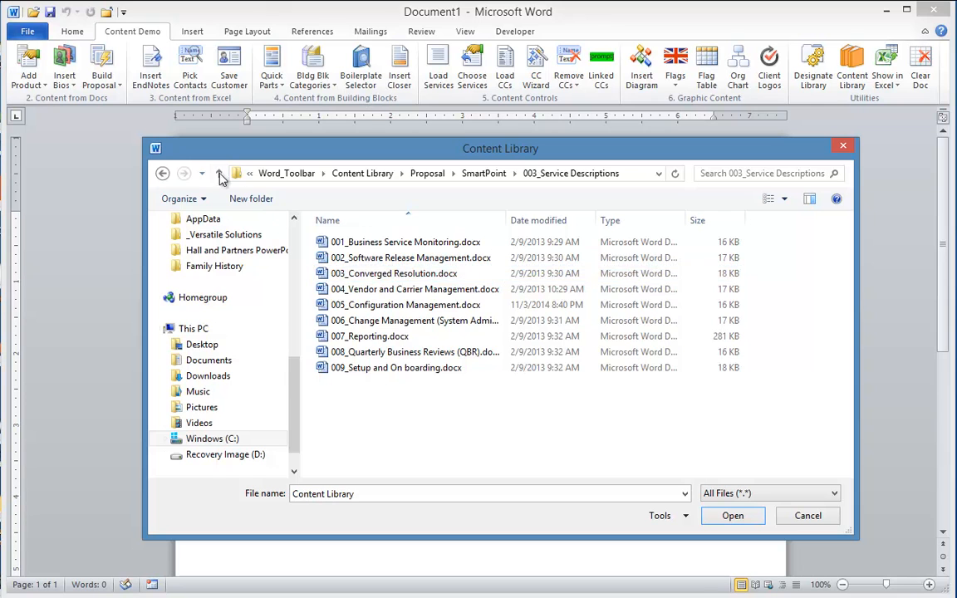
left_click(162, 172)
double_click(368, 290)
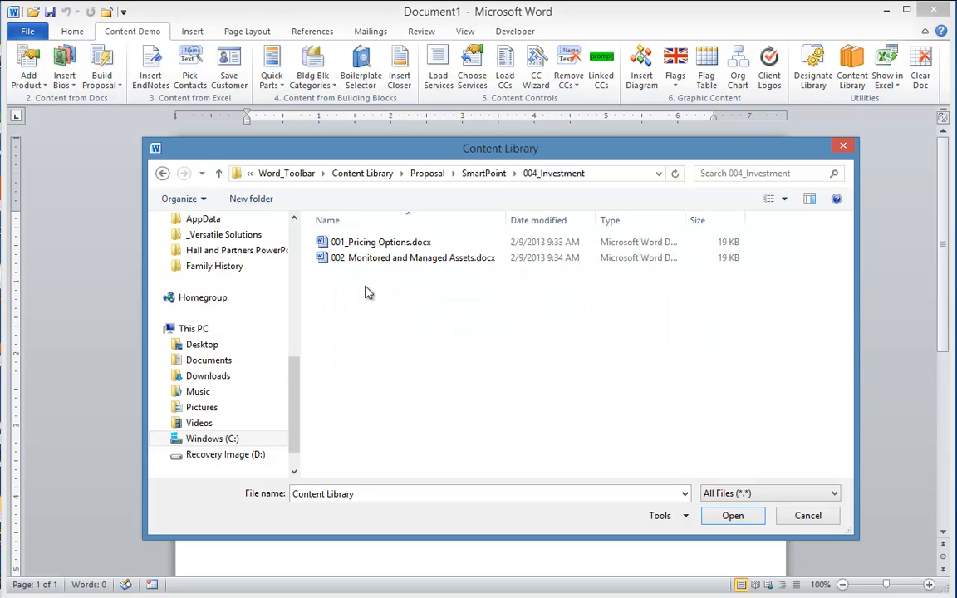
left_click(162, 173)
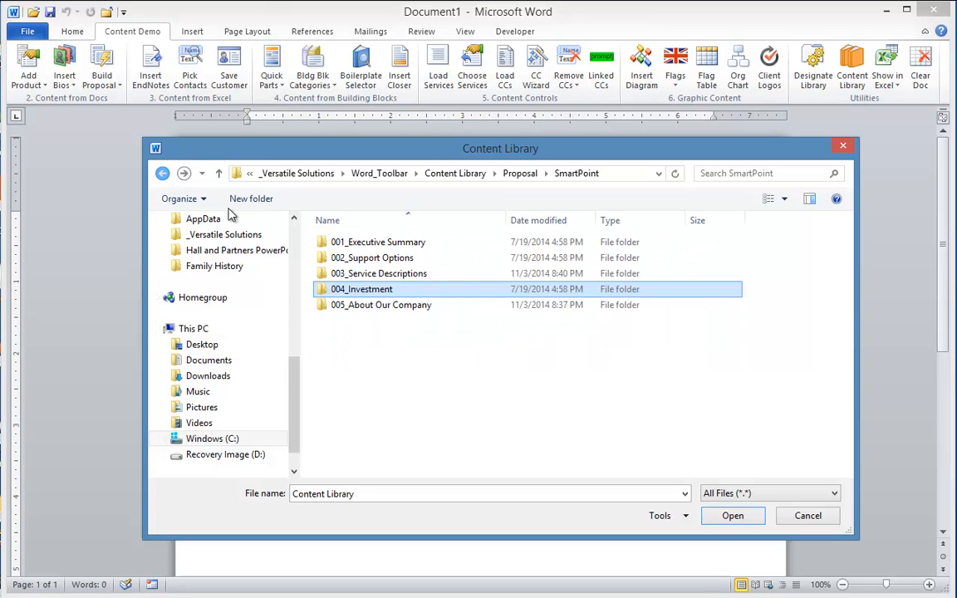
double_click(390, 306)
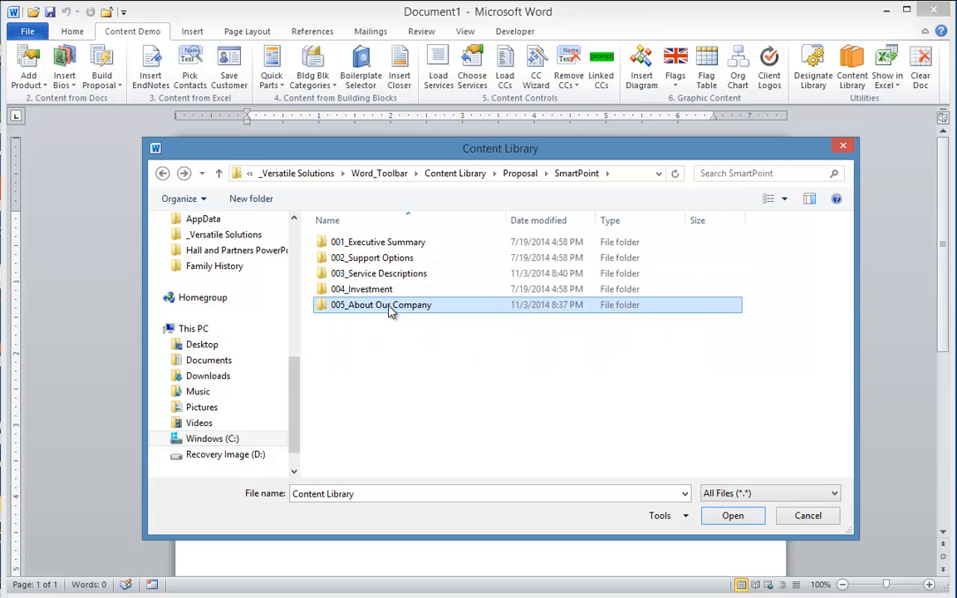
left_click(162, 173)
left_click(810, 518)
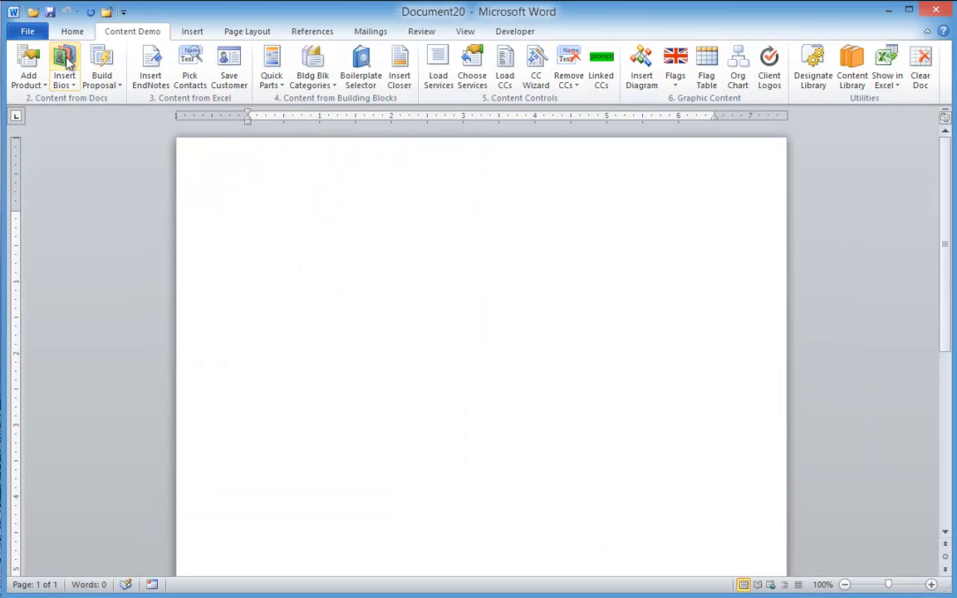
Open the team bio list, close it unused, and browse the Bios library folder instead
left_click(67, 62)
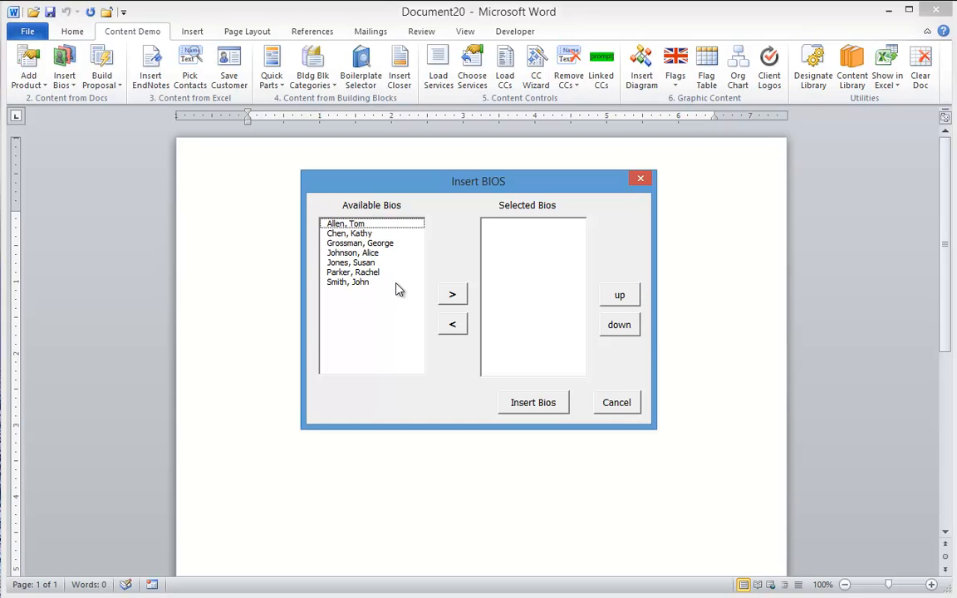
left_click(615, 405)
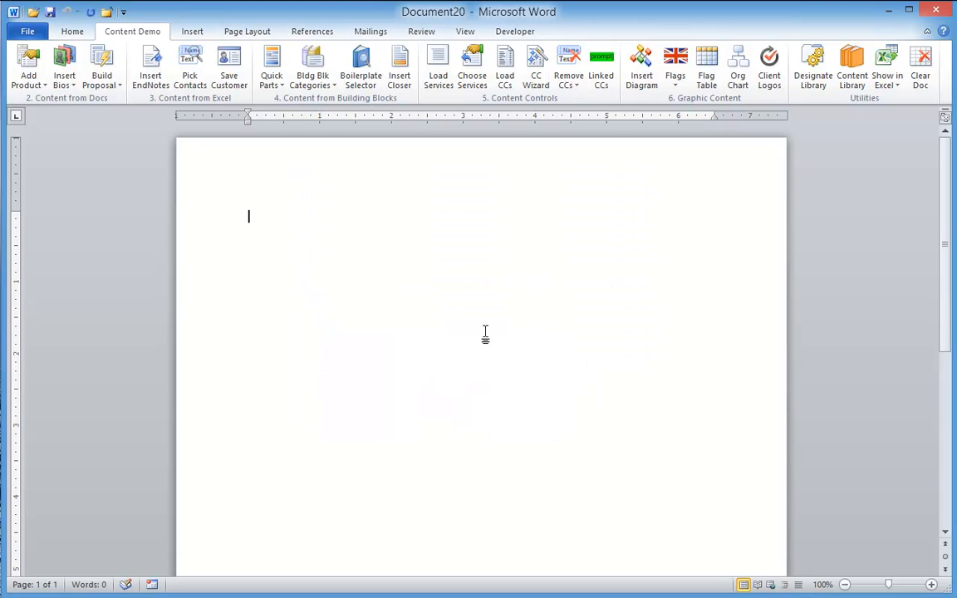
left_click(69, 84)
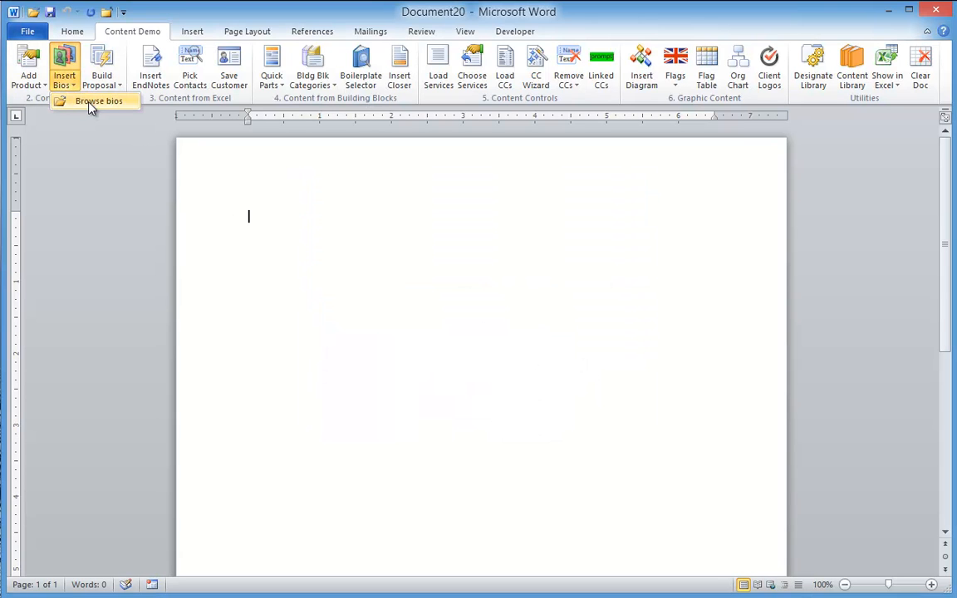
left_click(91, 101)
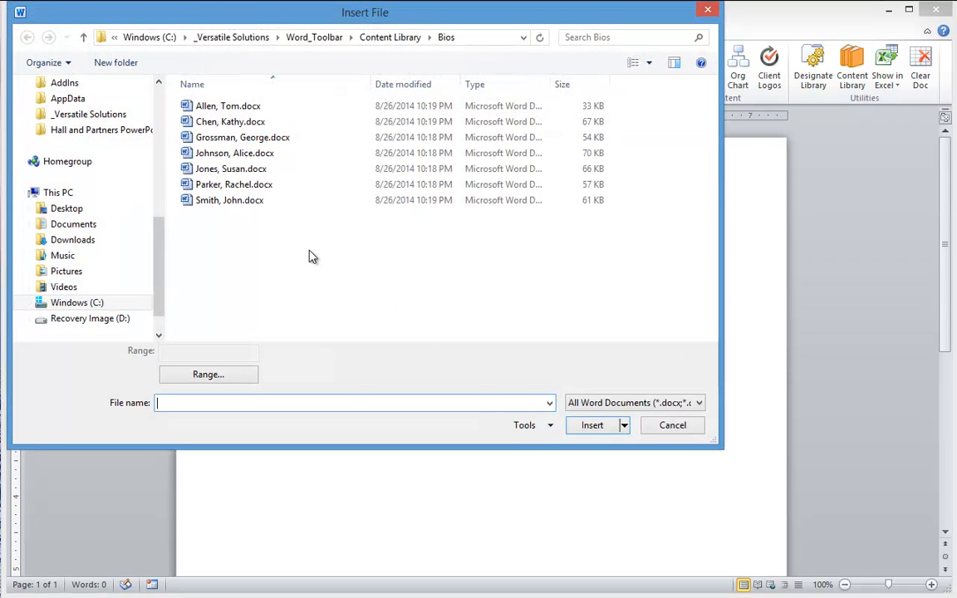
Create a new blank Word document in Bios named for the team member, then cancel
right_click(314, 259)
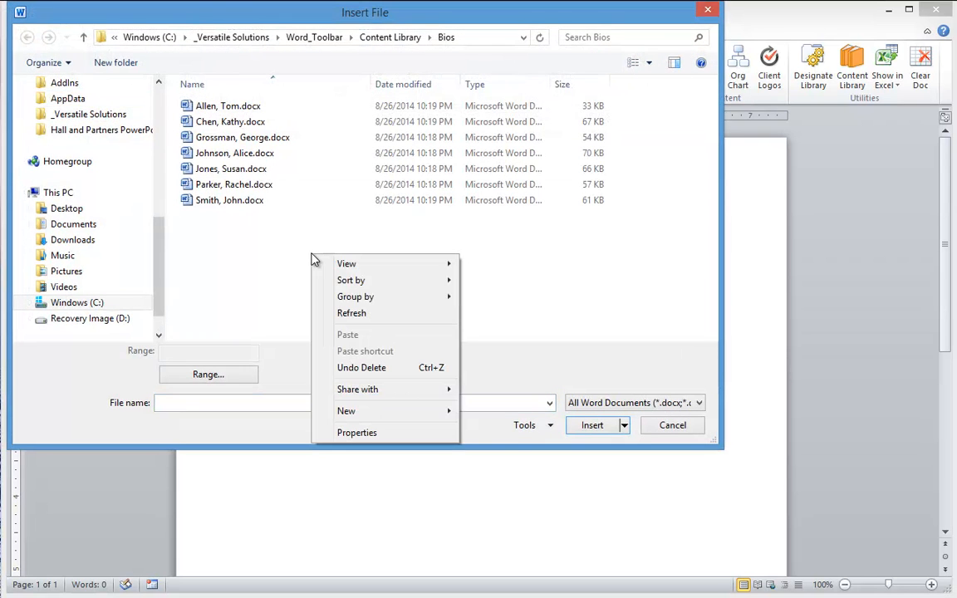
mouse_move(371, 412)
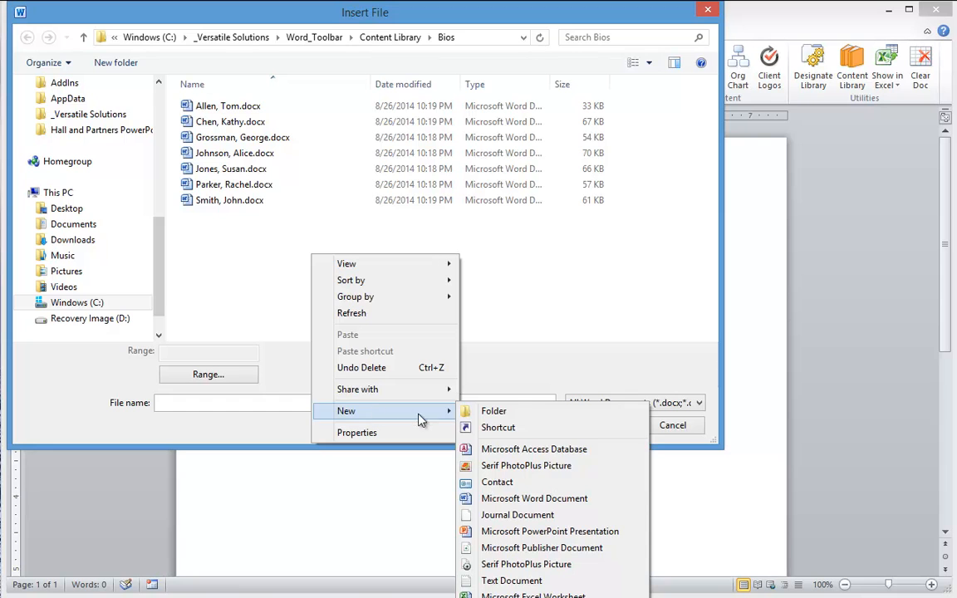
left_click(490, 498)
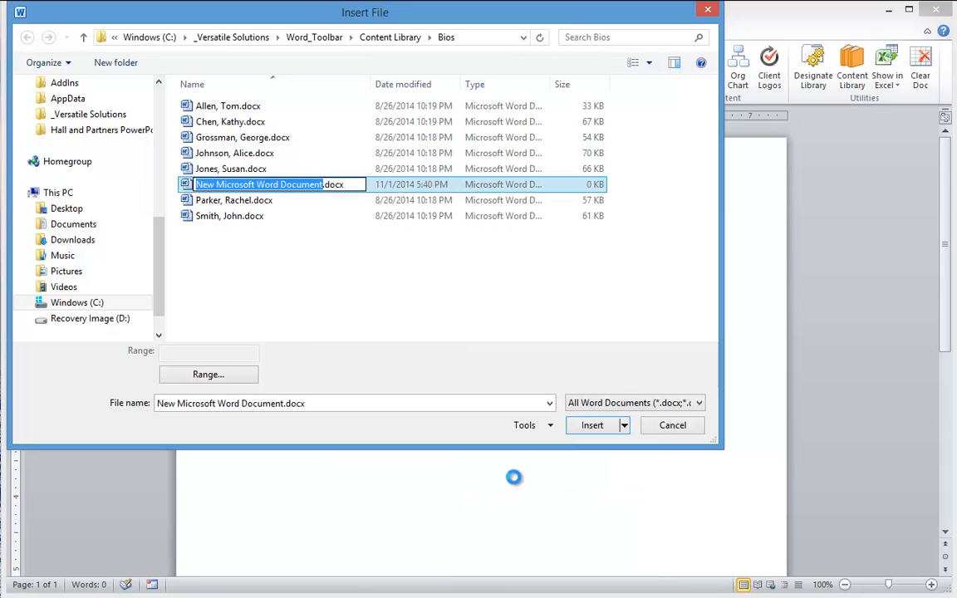
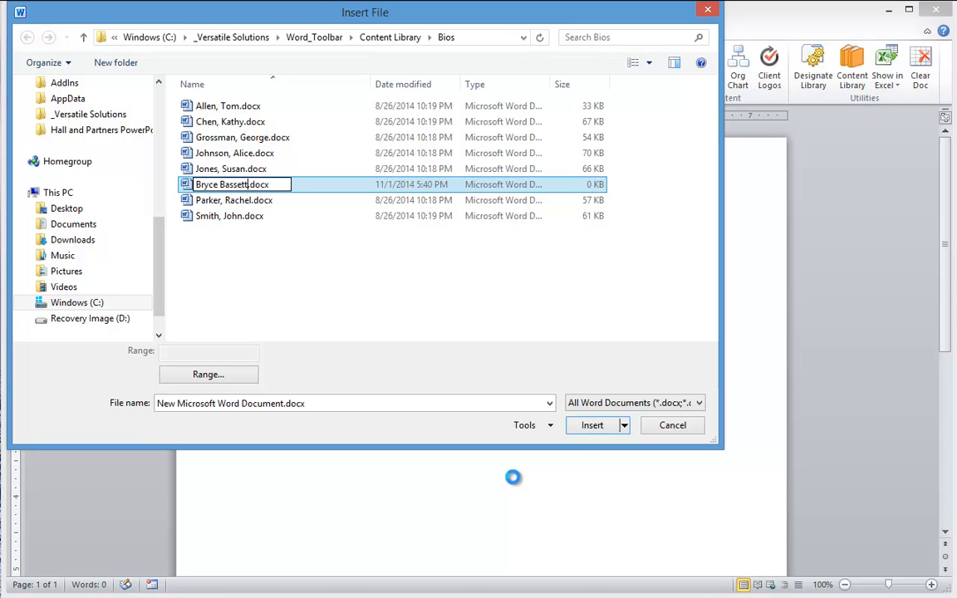
key("Return")
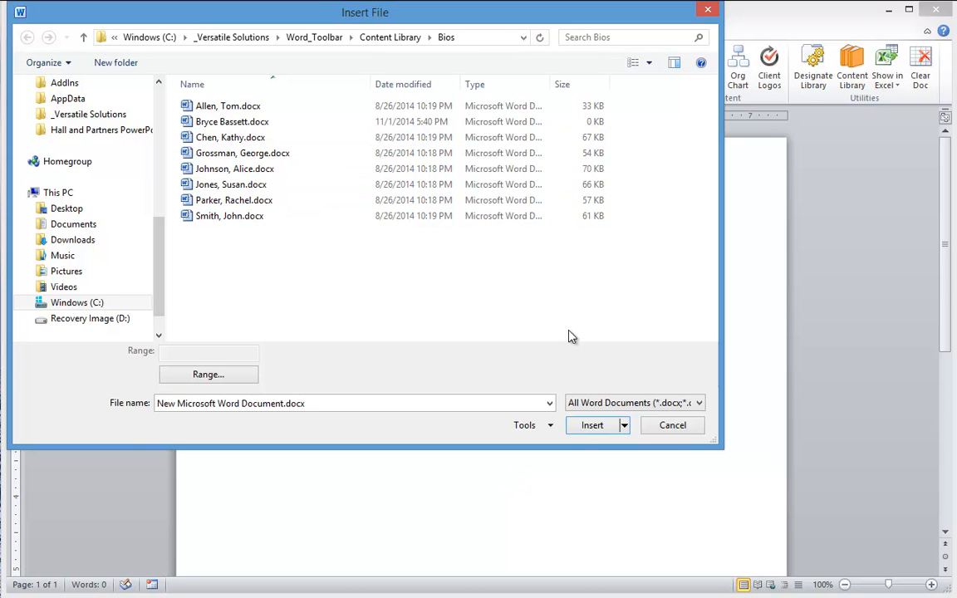
left_click(667, 425)
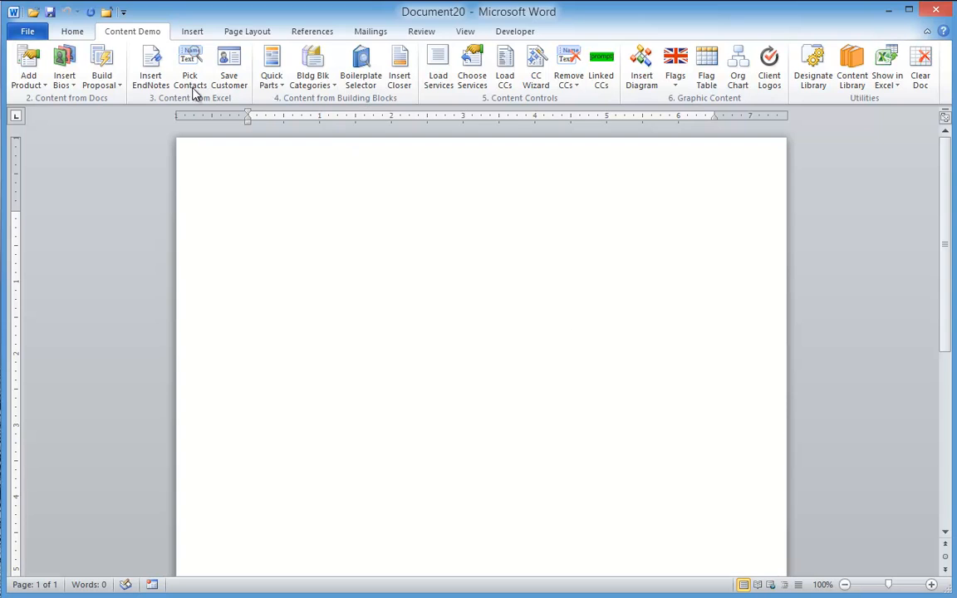
Move the new team member's bio and two others to Selected Bios, then cancel without inserting
left_click(66, 57)
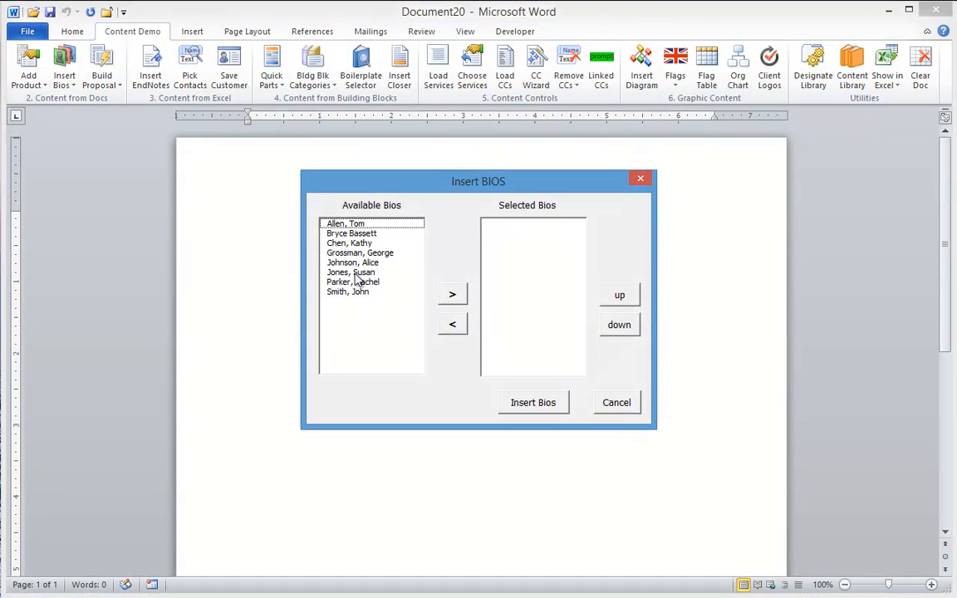
left_click(344, 235)
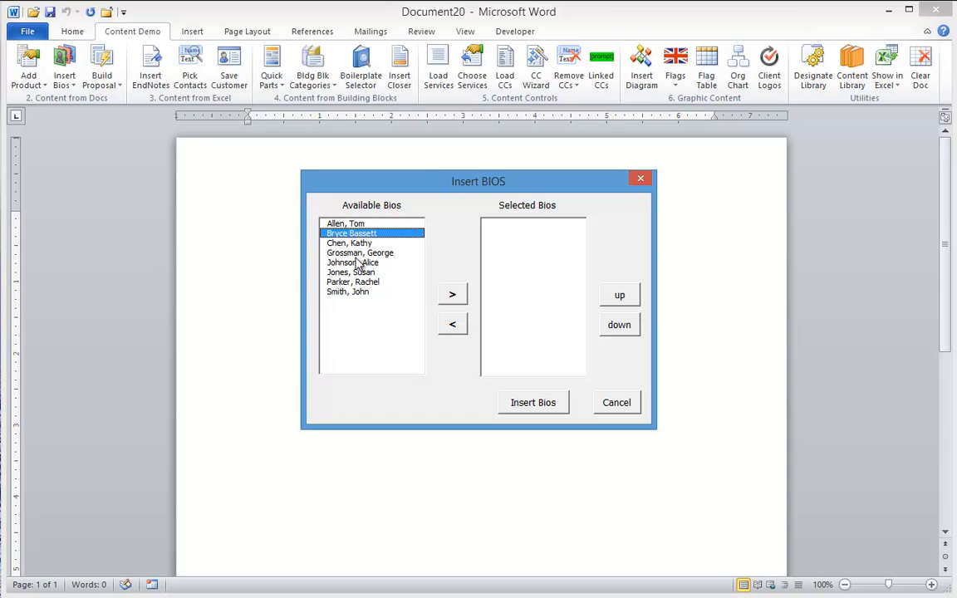
left_click(357, 253)
left_click(353, 282)
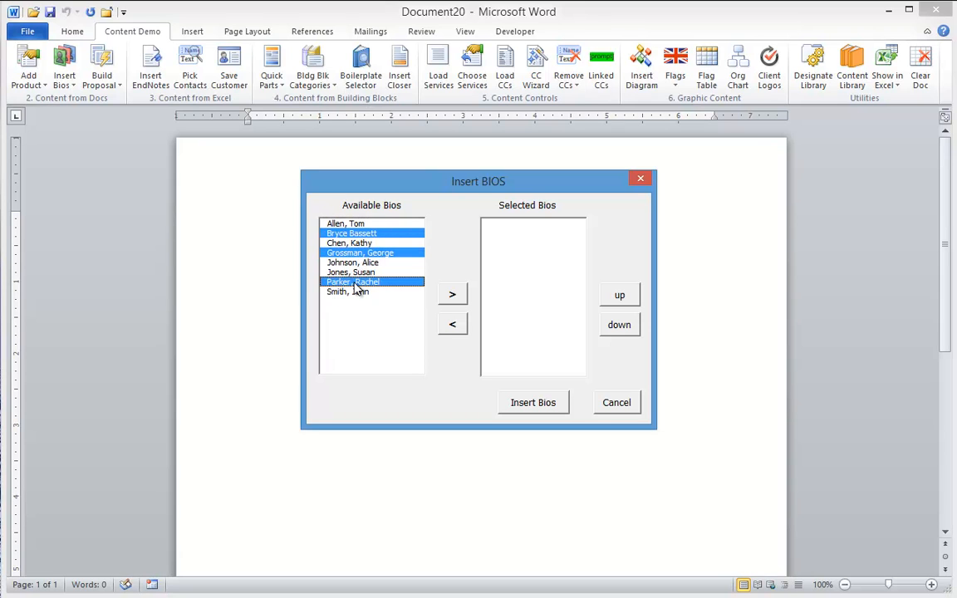
left_click(453, 295)
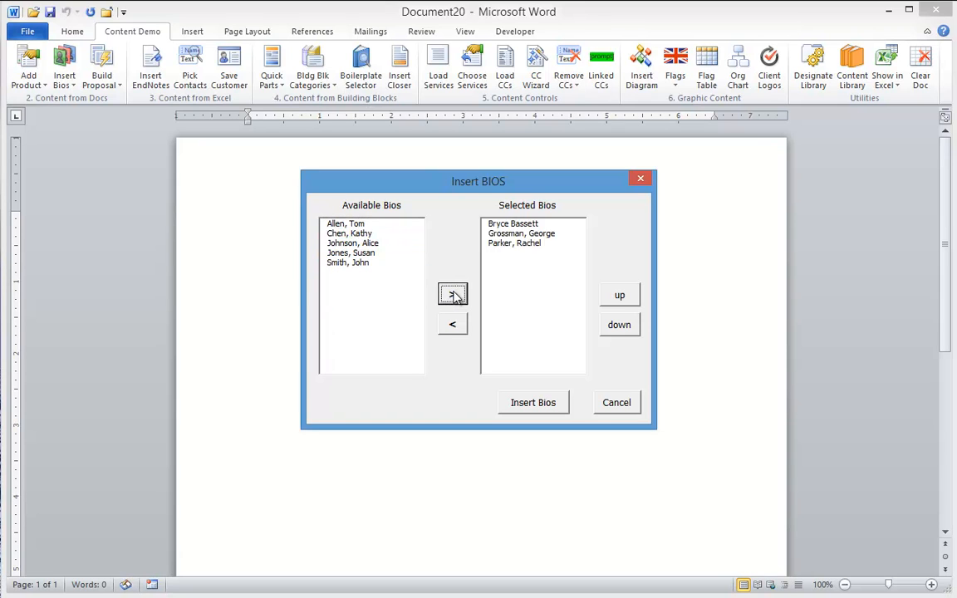
left_click(616, 403)
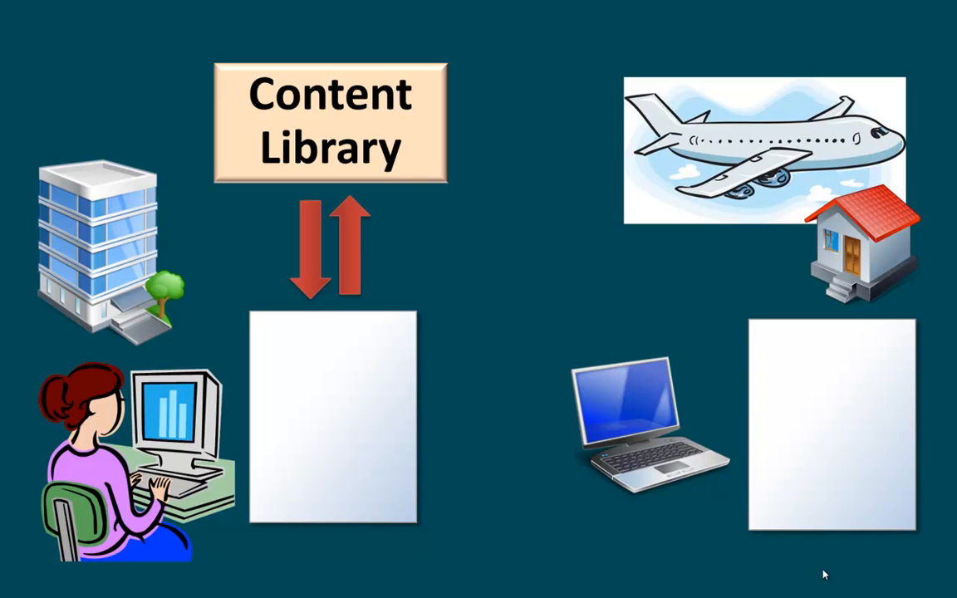
Advance the slide animations showing the Content Library copied onto the laptop's document
left_click(823, 573)
left_click(823, 574)
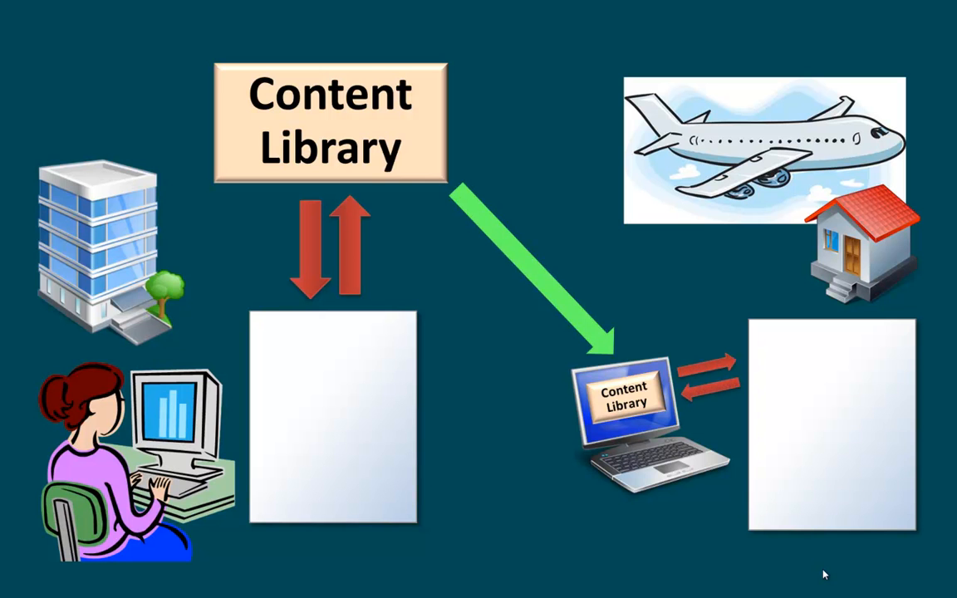
left_click(823, 574)
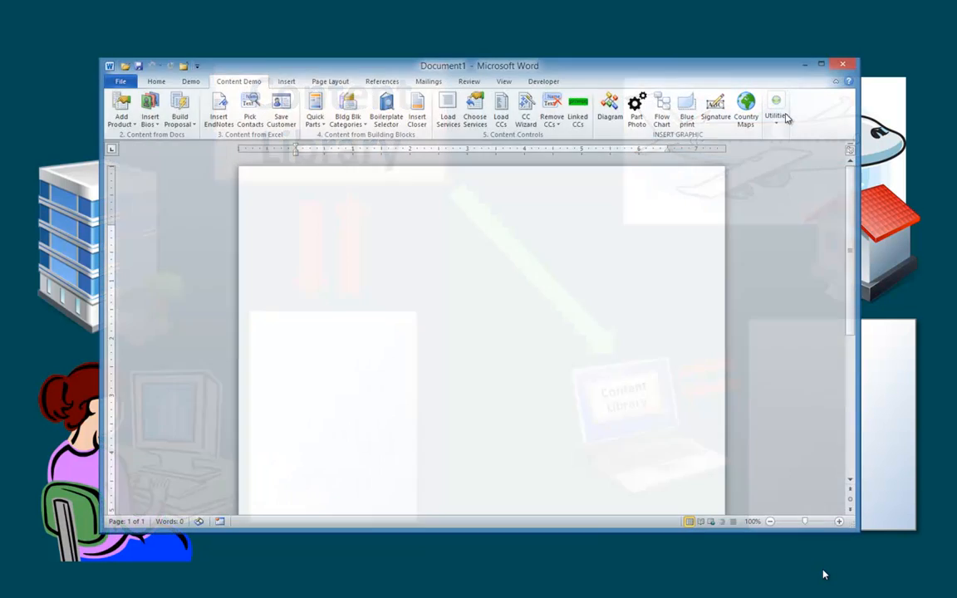